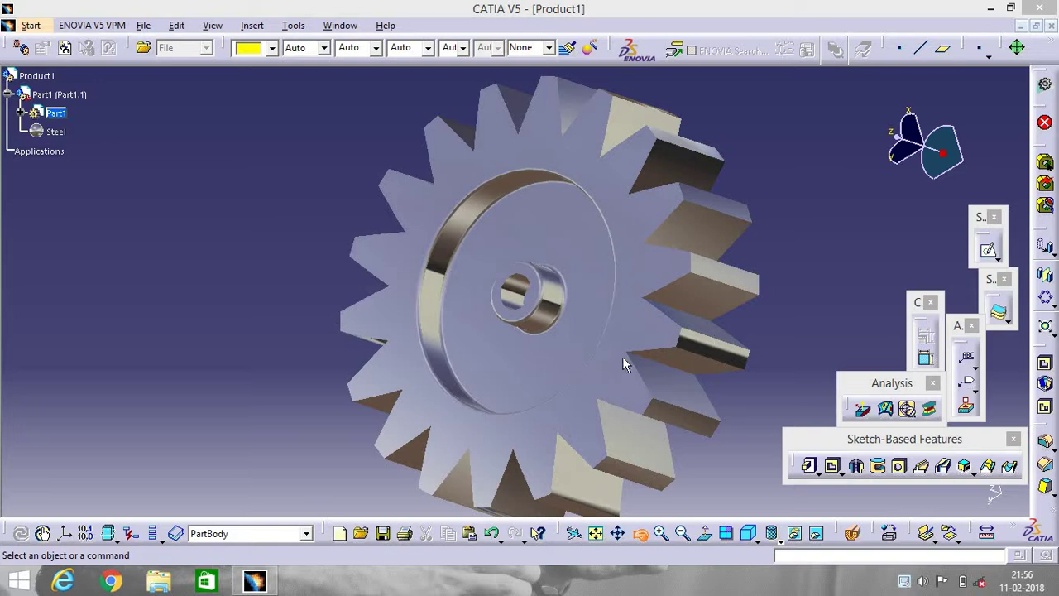
# Step: Orbit the gear, then create a new Part document, Part2, with default settings
pyautogui.click(641, 533)
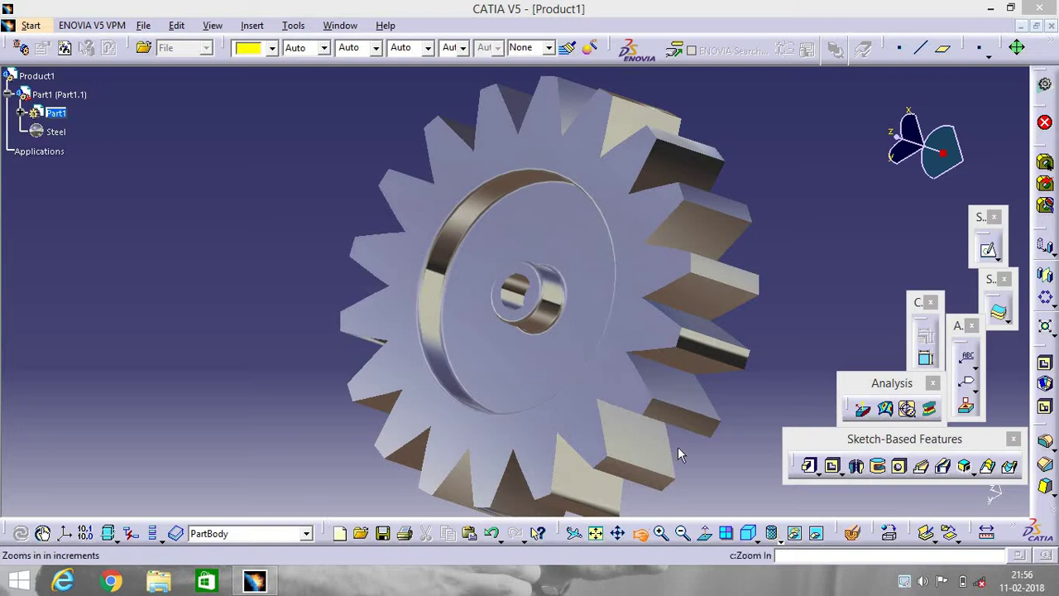
pyautogui.moveTo(601, 463)
pyautogui.mouseDown()
pyautogui.moveTo(539, 428)
pyautogui.moveTo(625, 461)
pyautogui.moveTo(557, 432)
pyautogui.moveTo(610, 442)
pyautogui.mouseUp()
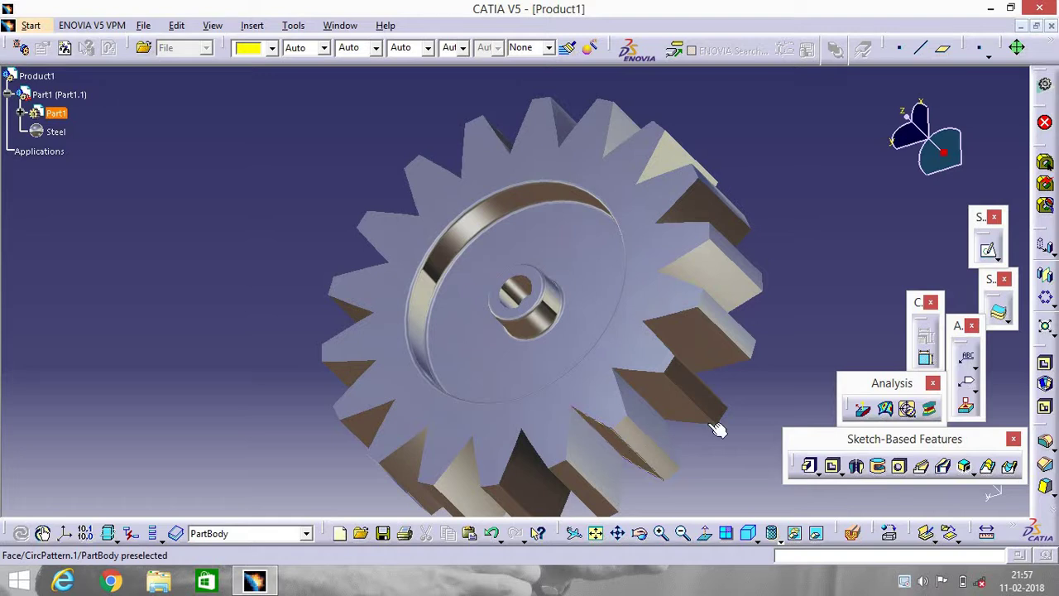
pyautogui.click(142, 26)
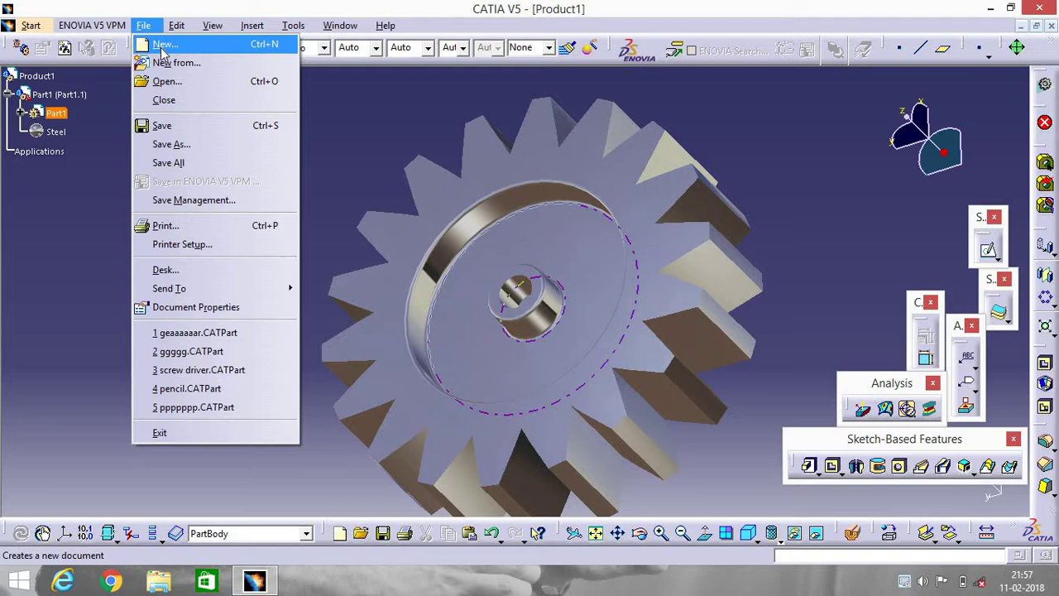
pyautogui.click(163, 46)
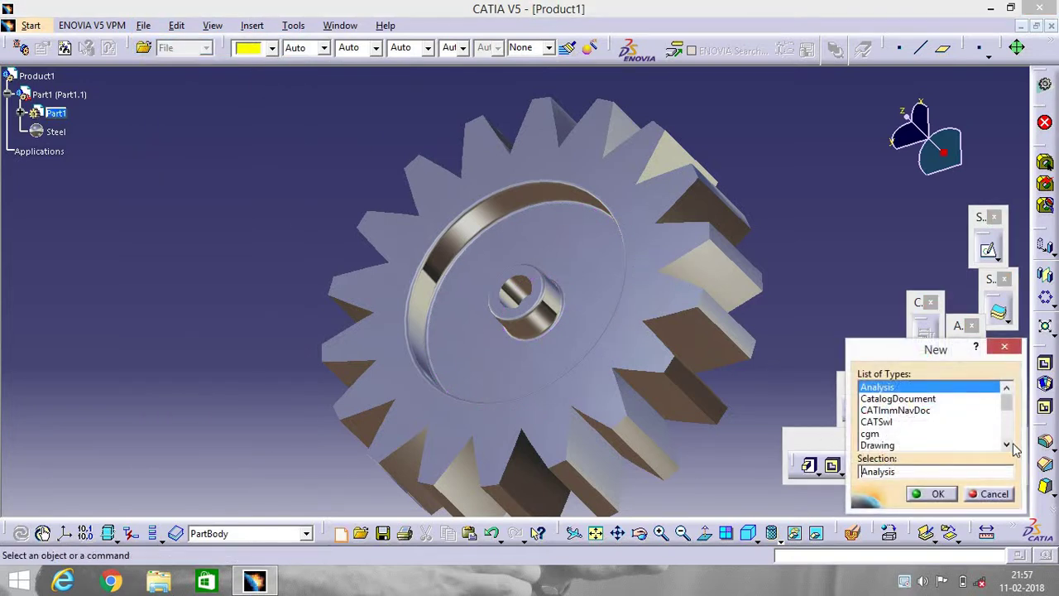
pyautogui.click(1006, 431)
pyautogui.click(871, 445)
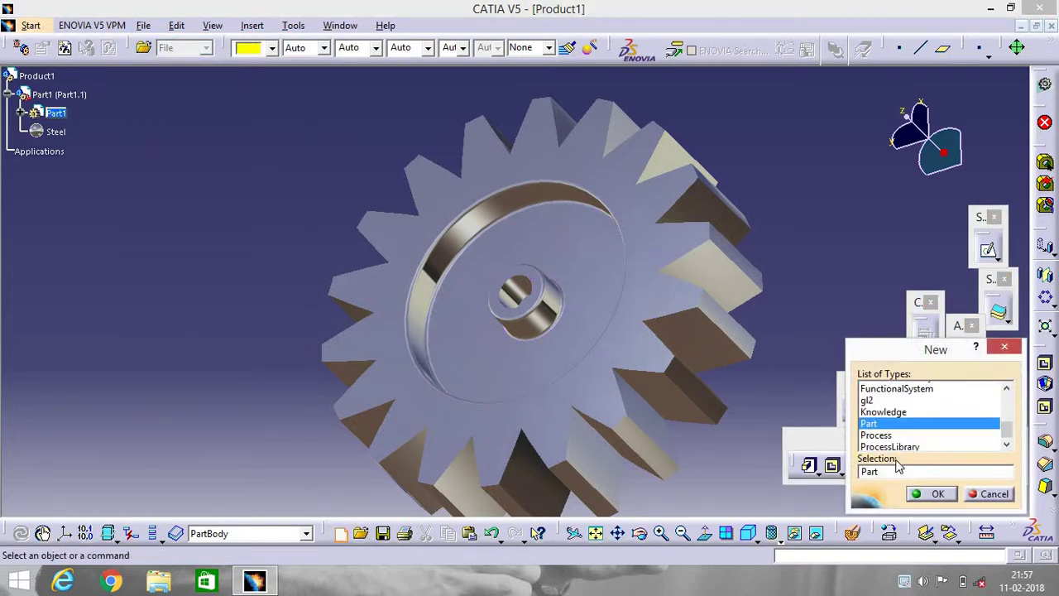
pyautogui.scroll(-1, 901, 422)
pyautogui.click(928, 493)
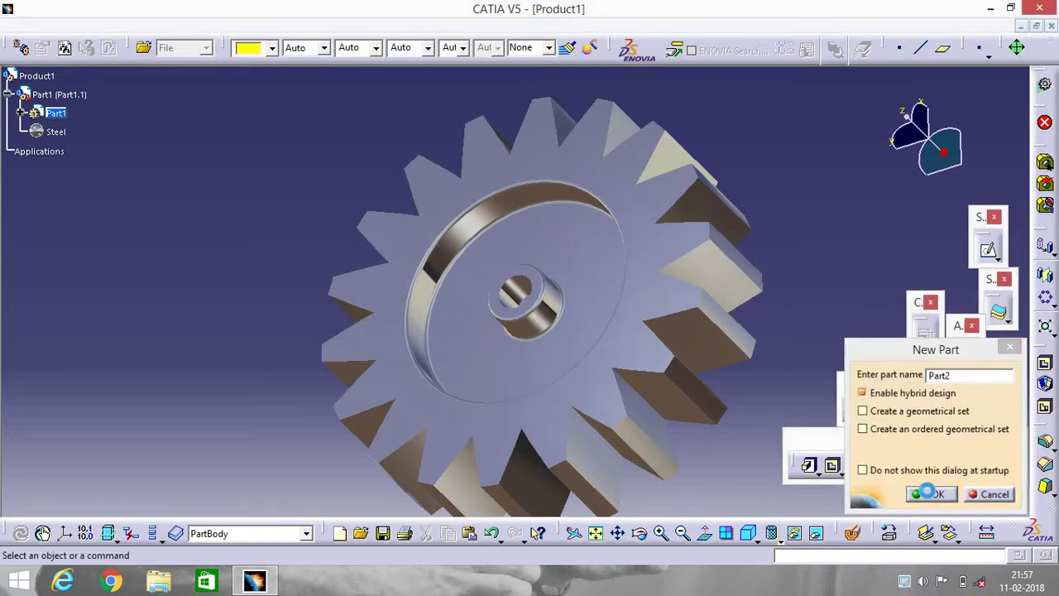
pyautogui.click(929, 493)
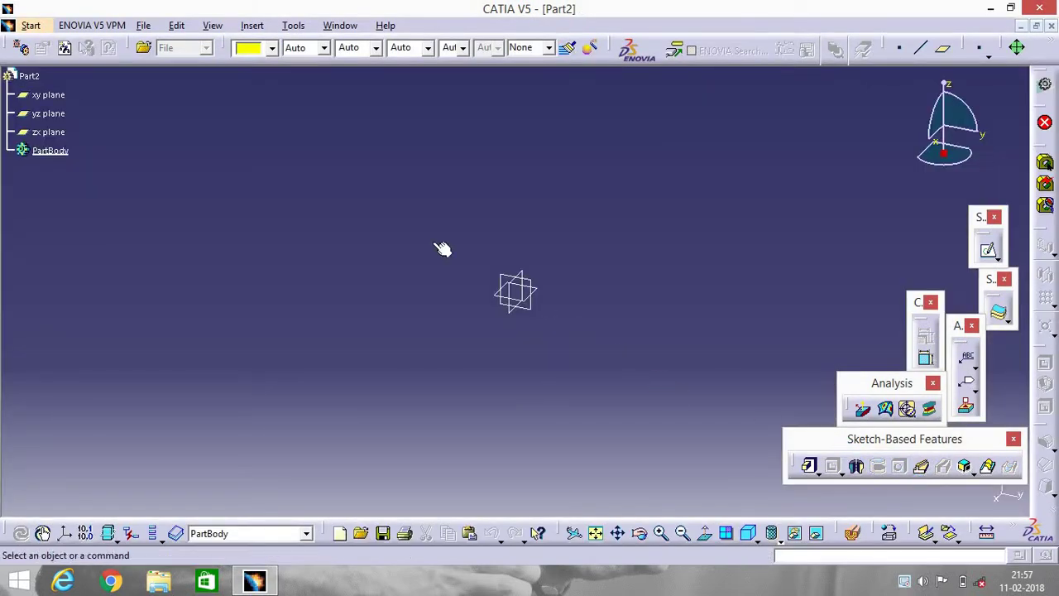
# Step: On the yz plane, sketch three origin-centred circles of increasing size
pyautogui.click(48, 113)
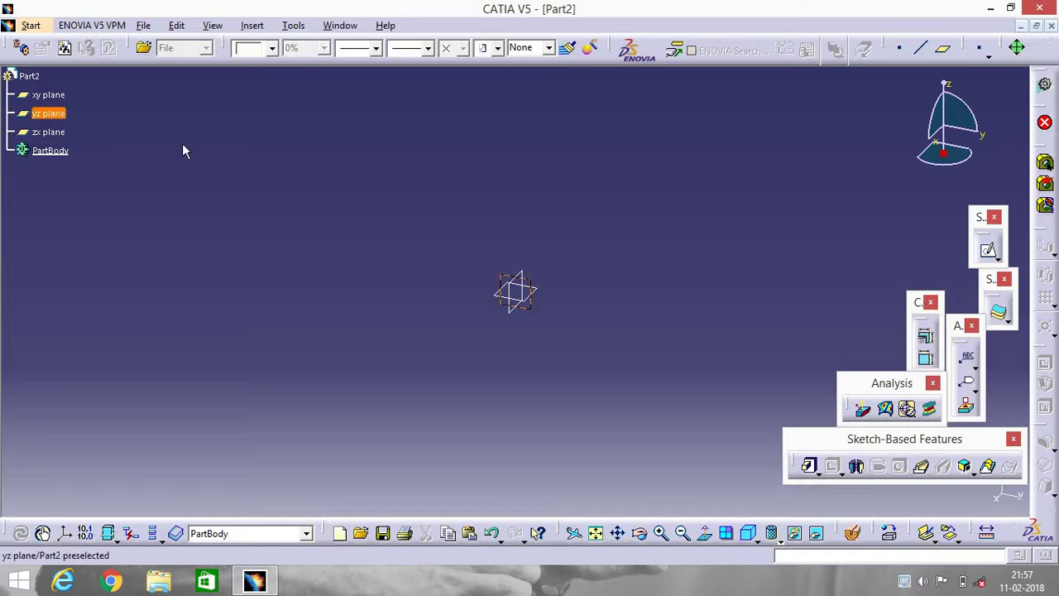
pyautogui.click(989, 253)
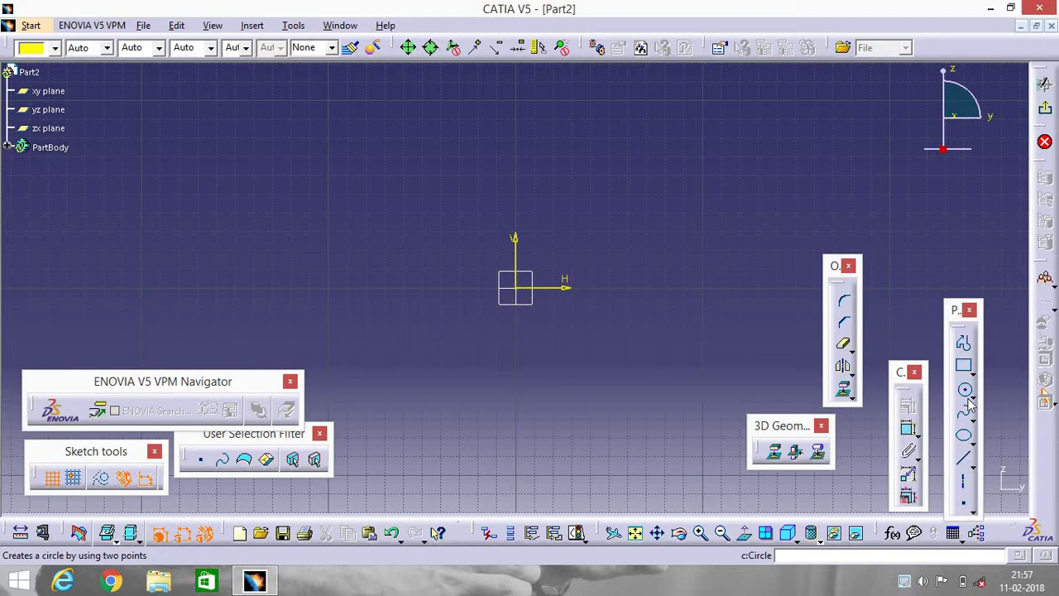
pyautogui.click(965, 390)
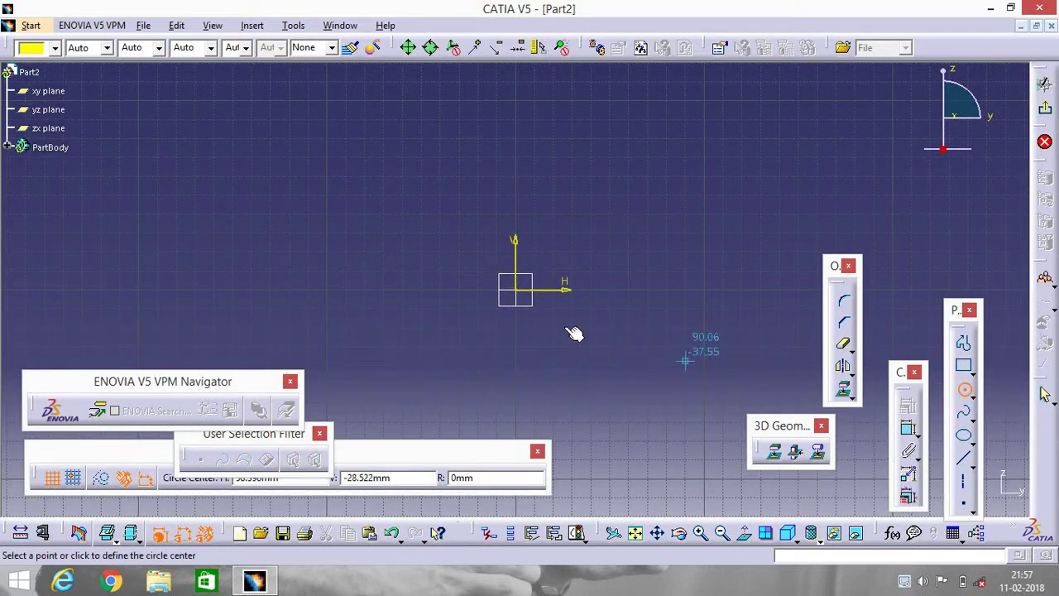
pyautogui.click(515, 290)
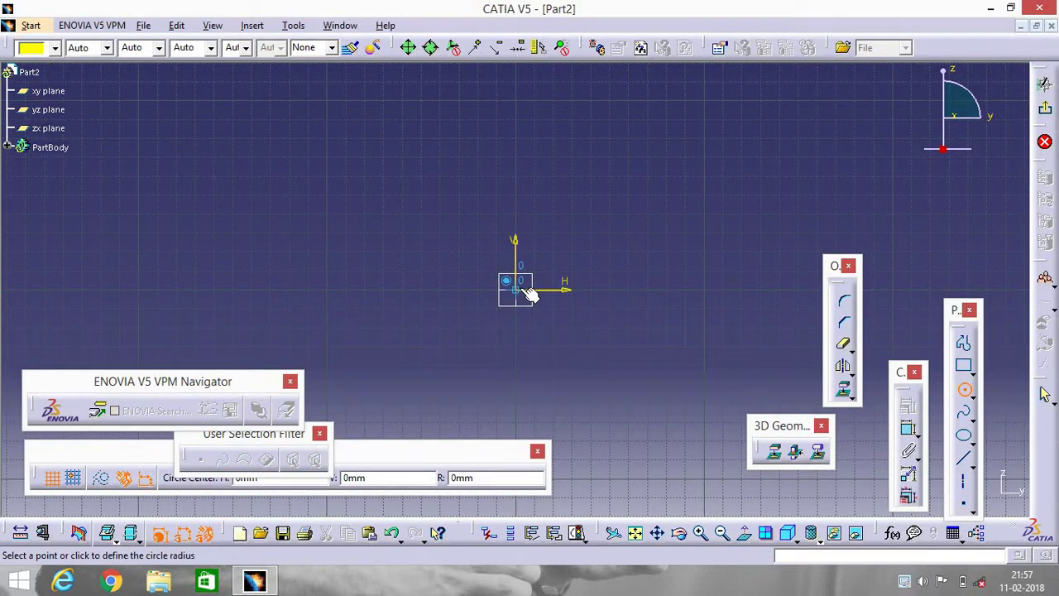
pyautogui.click(548, 210)
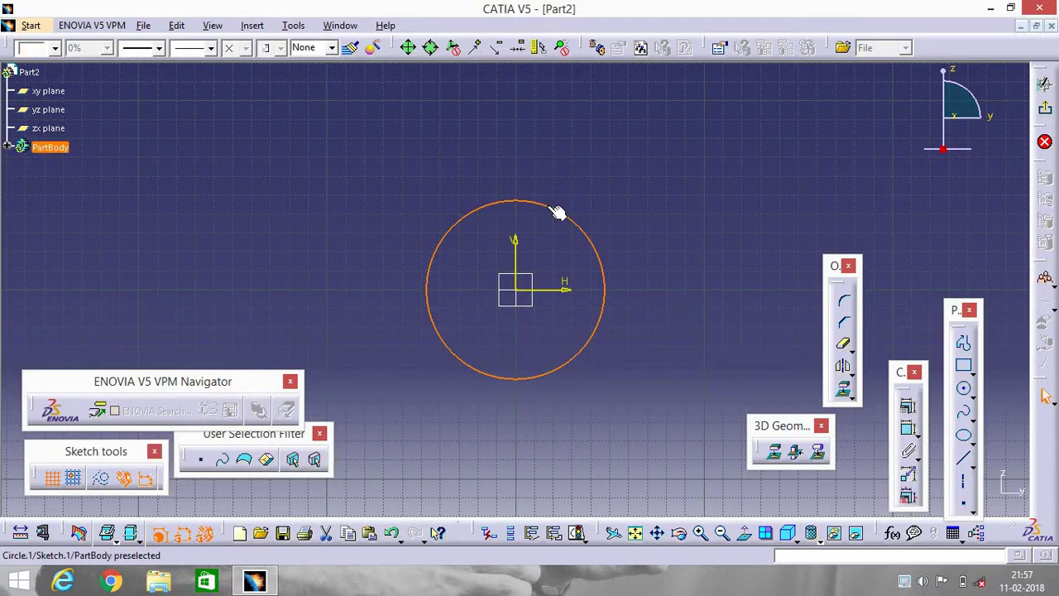
pyautogui.click(964, 388)
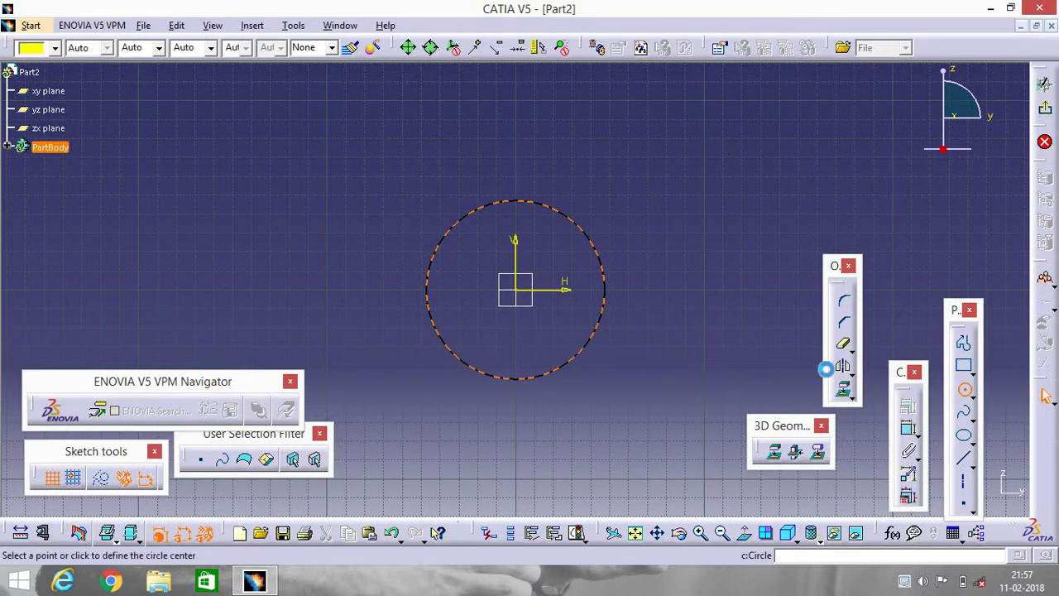
pyautogui.click(518, 290)
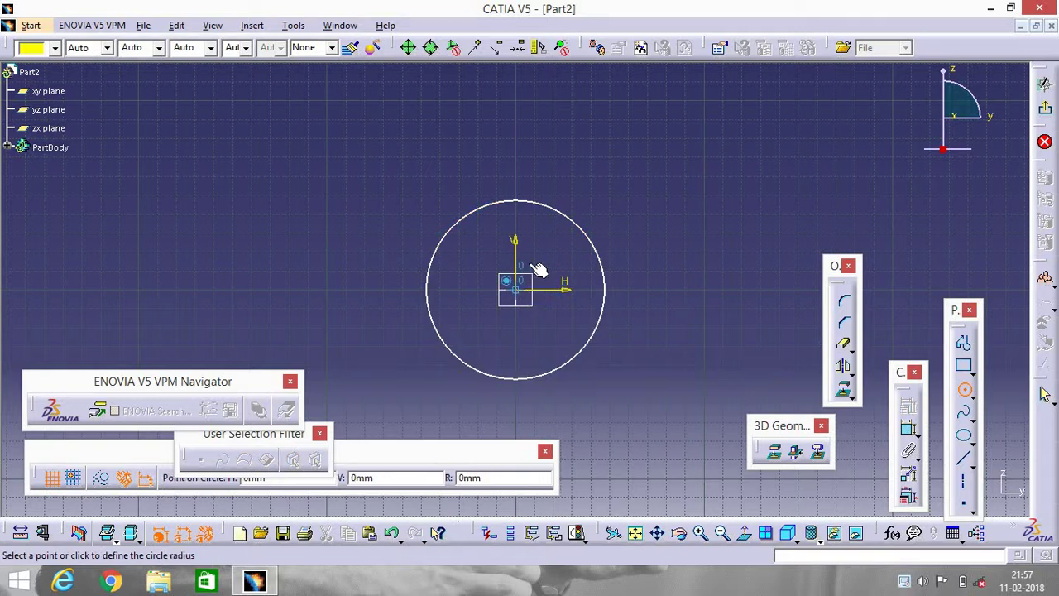
pyautogui.click(579, 162)
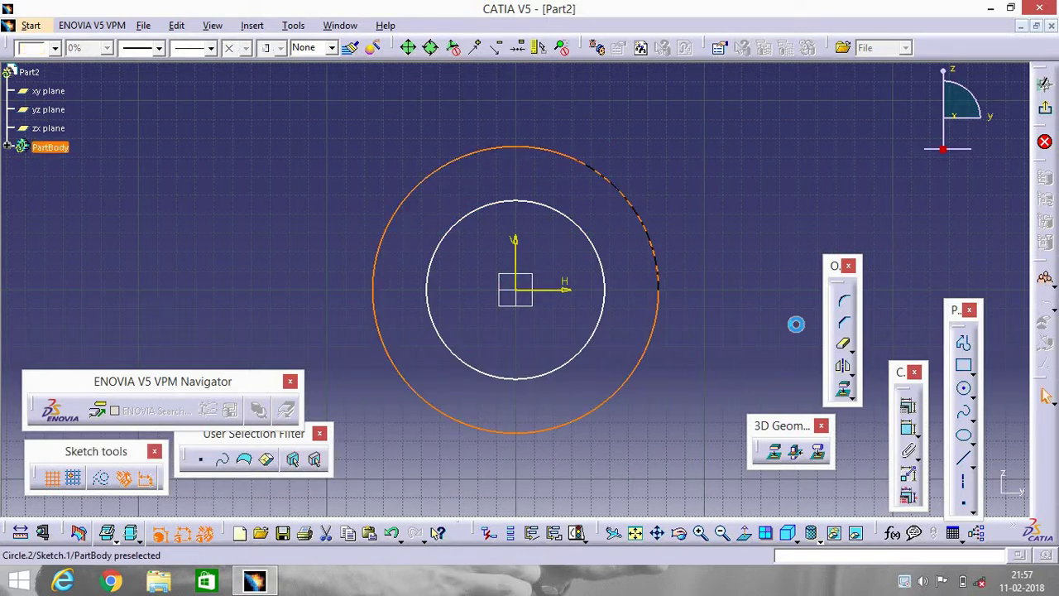
pyautogui.click(966, 393)
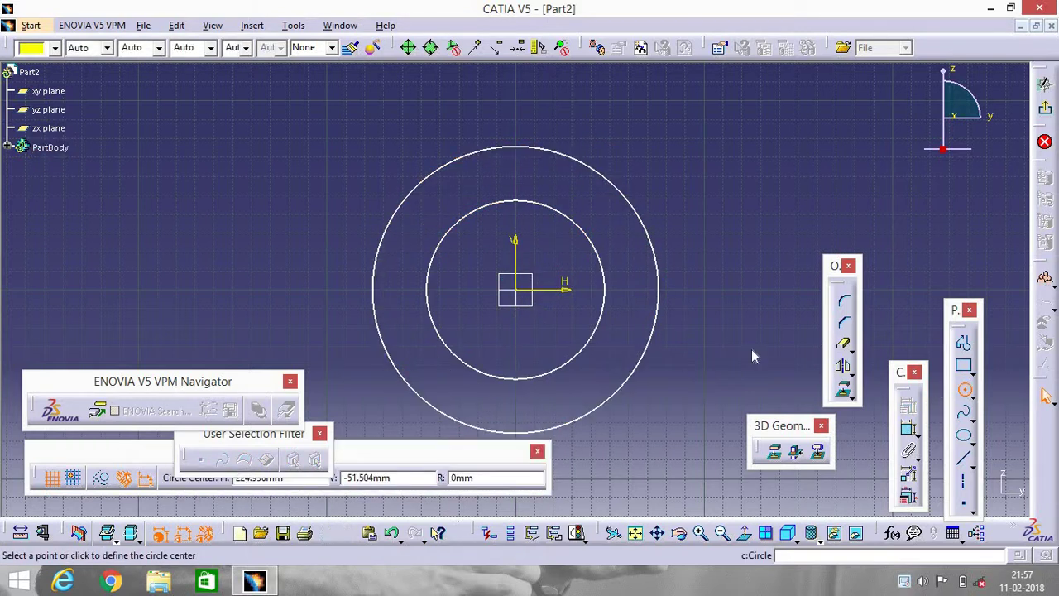
pyautogui.click(517, 286)
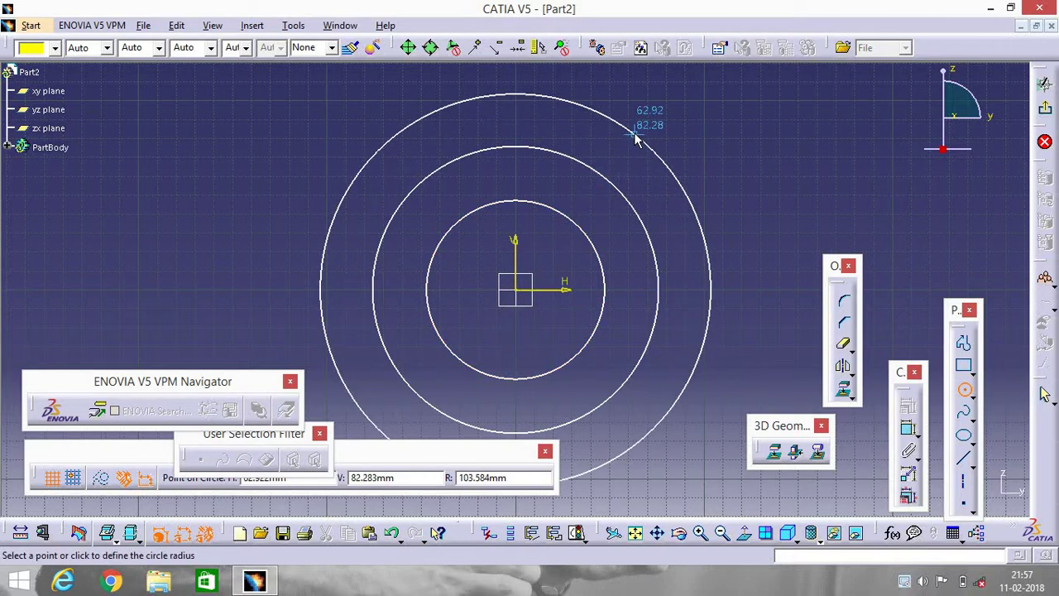
pyautogui.click(636, 139)
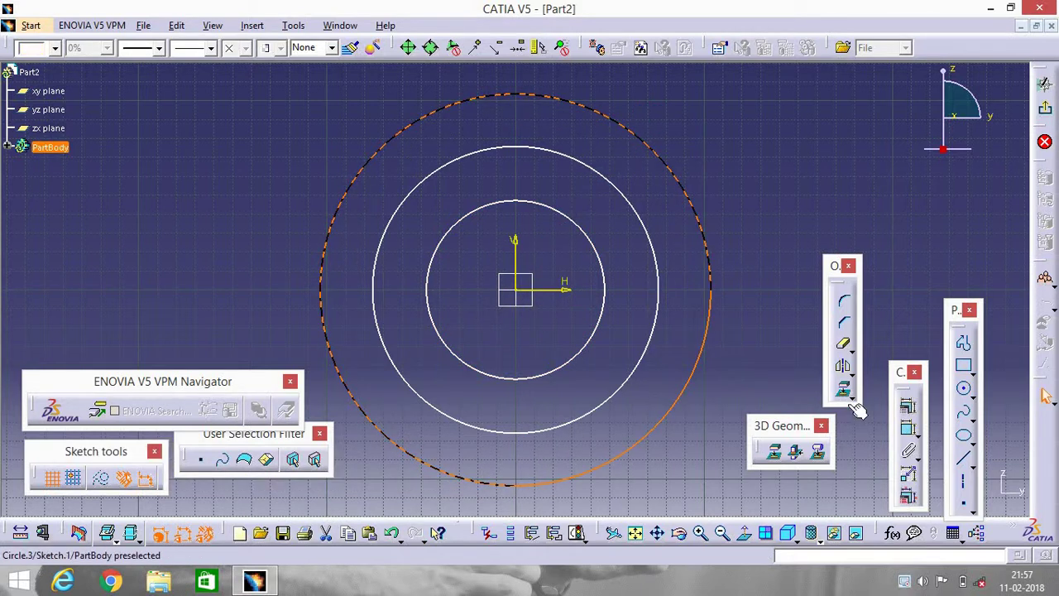
# Step: Add diameter dimensions to the outer, middle and inner circles (about 207, 152, 94 mm)
pyautogui.click(908, 426)
pyautogui.click(1045, 396)
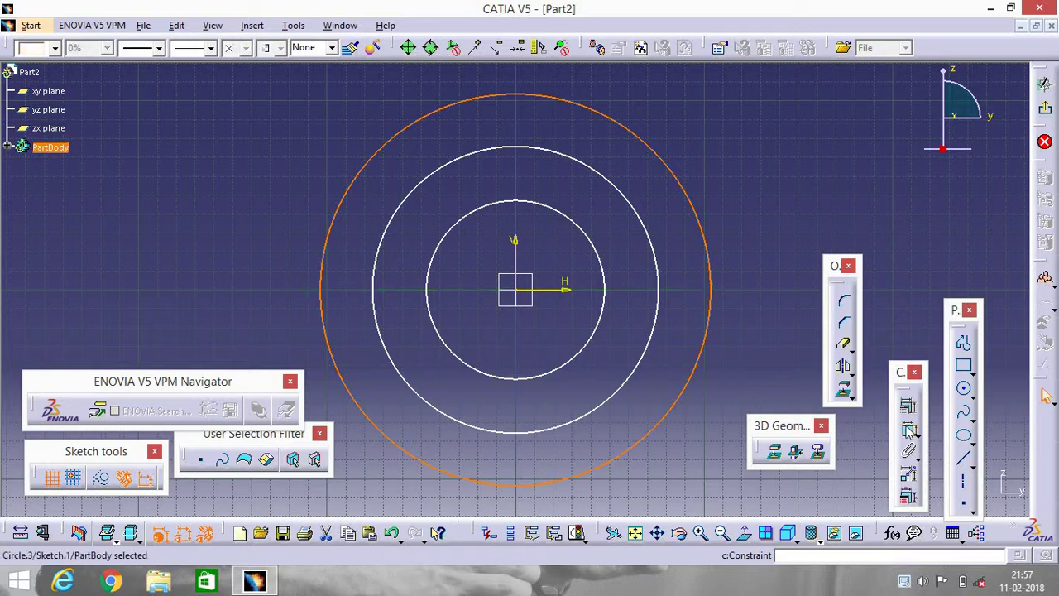
pyautogui.click(907, 428)
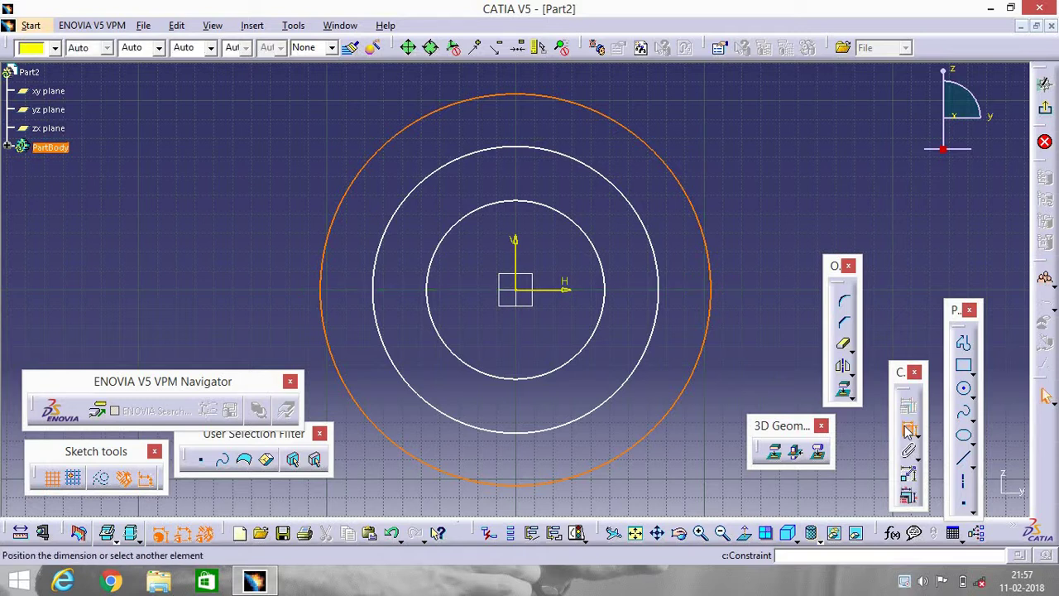
pyautogui.click(749, 378)
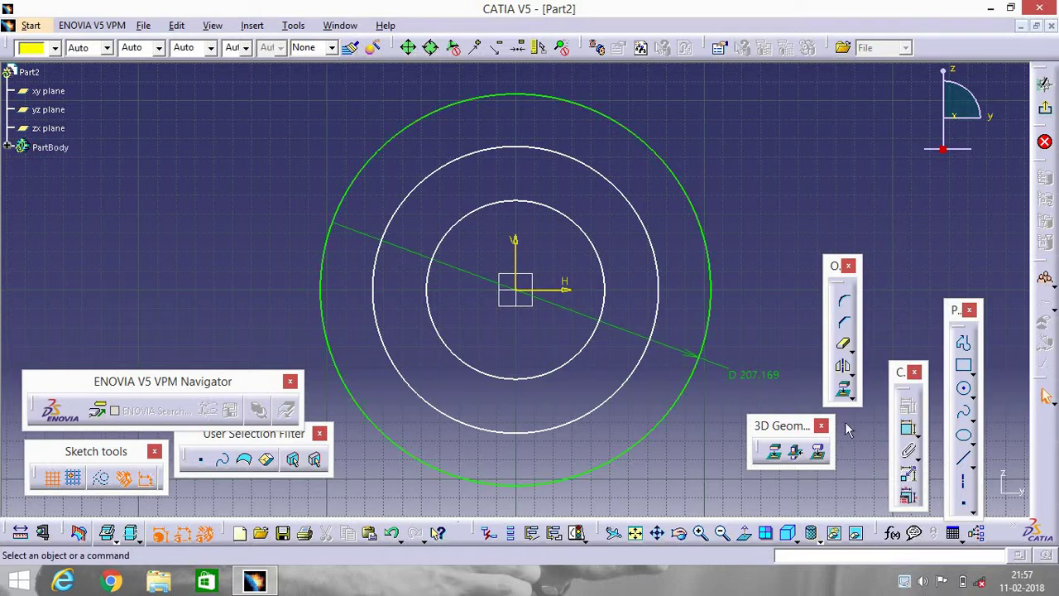
pyautogui.click(909, 430)
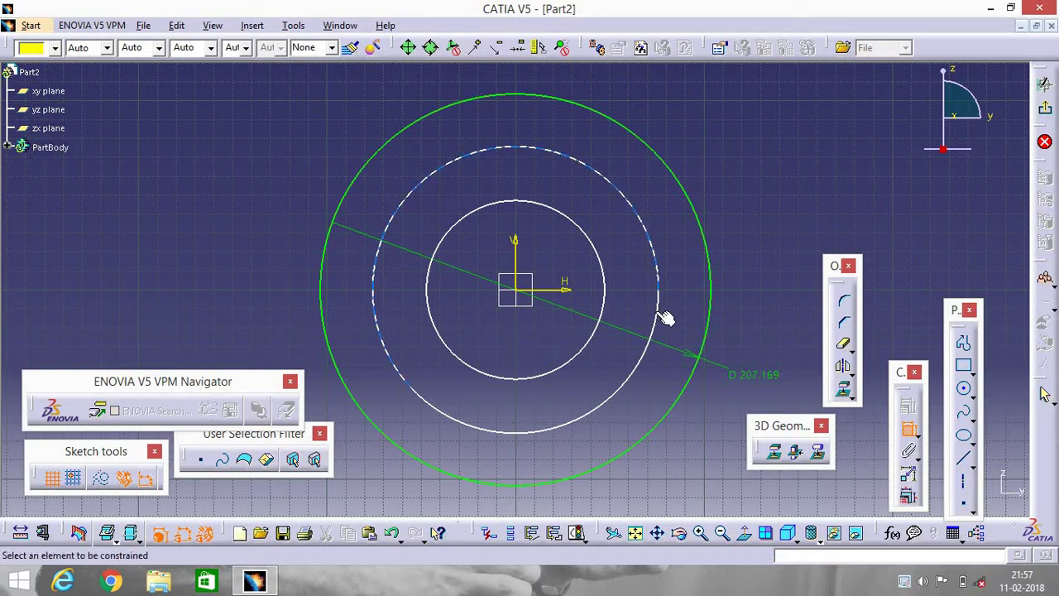
pyautogui.click(686, 294)
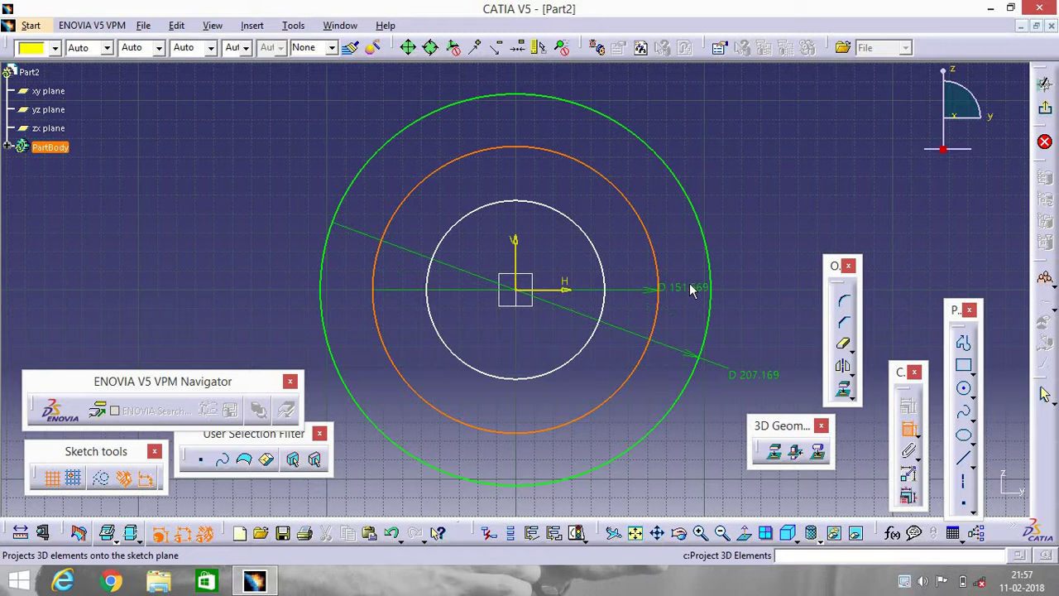
pyautogui.click(794, 237)
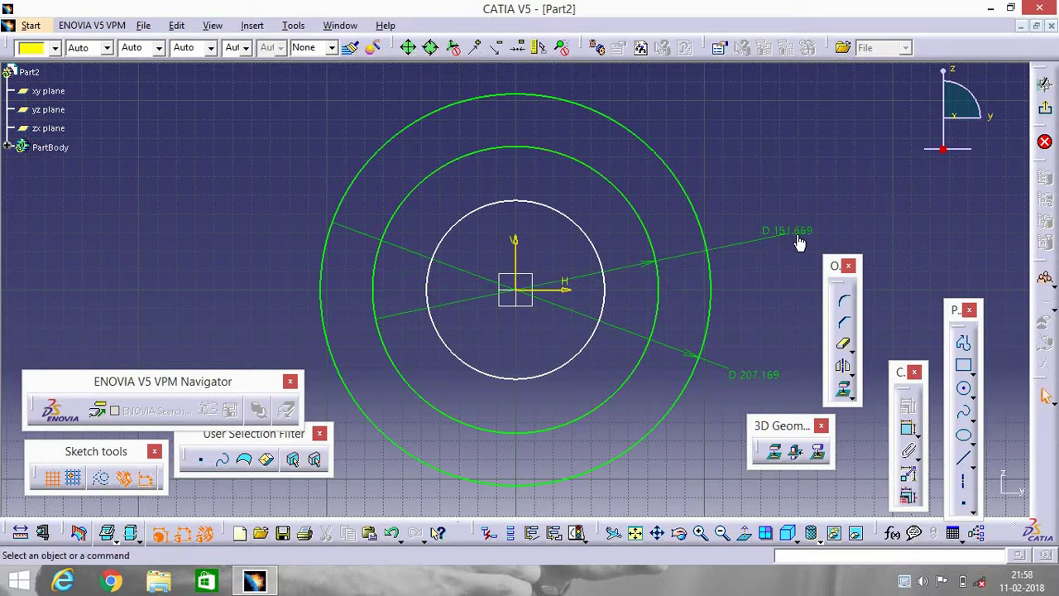
pyautogui.click(906, 441)
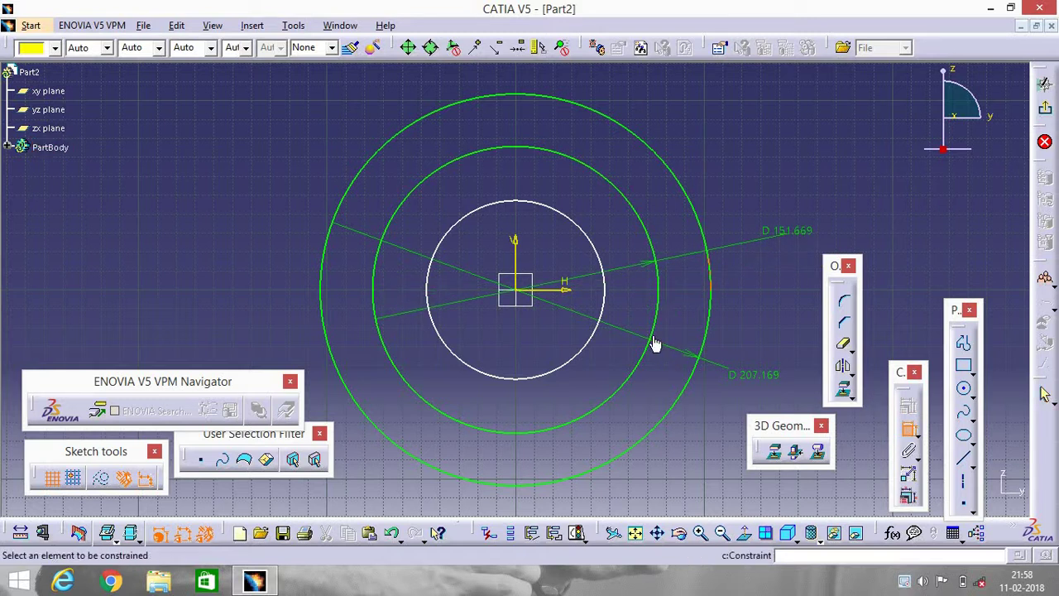
pyautogui.click(603, 307)
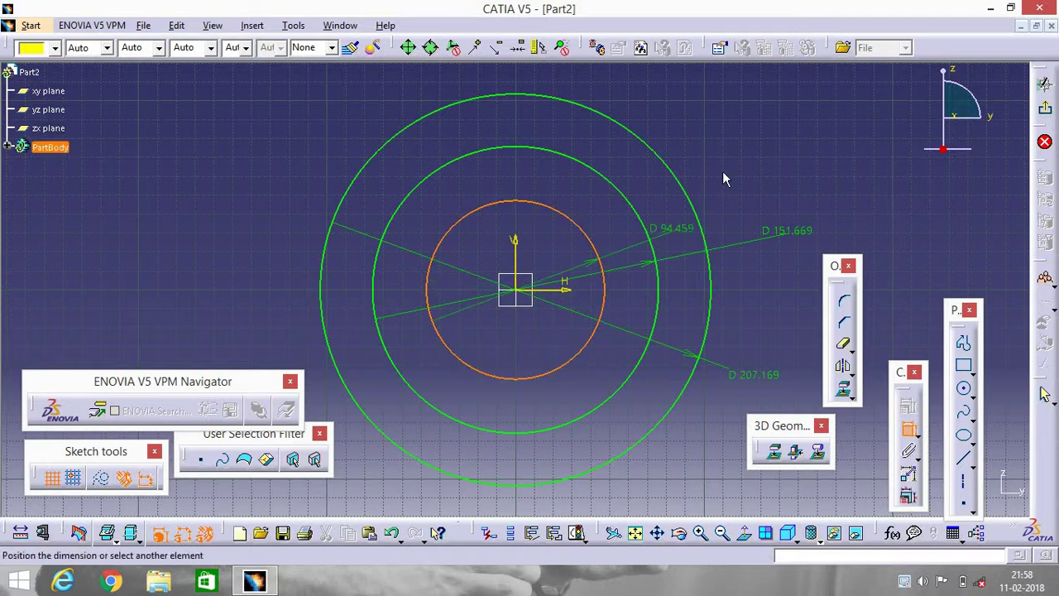
pyautogui.click(739, 150)
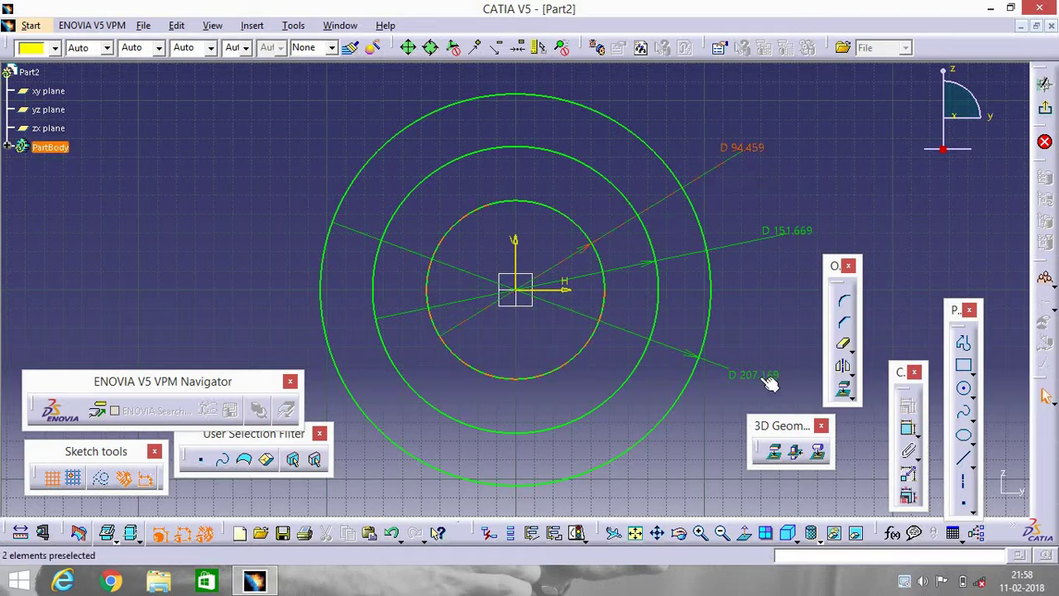
# Step: Edit the inner, middle and outer diameter constraints to 153 mm, 190 mm and 233 mm
pyautogui.doubleClick(740, 149)
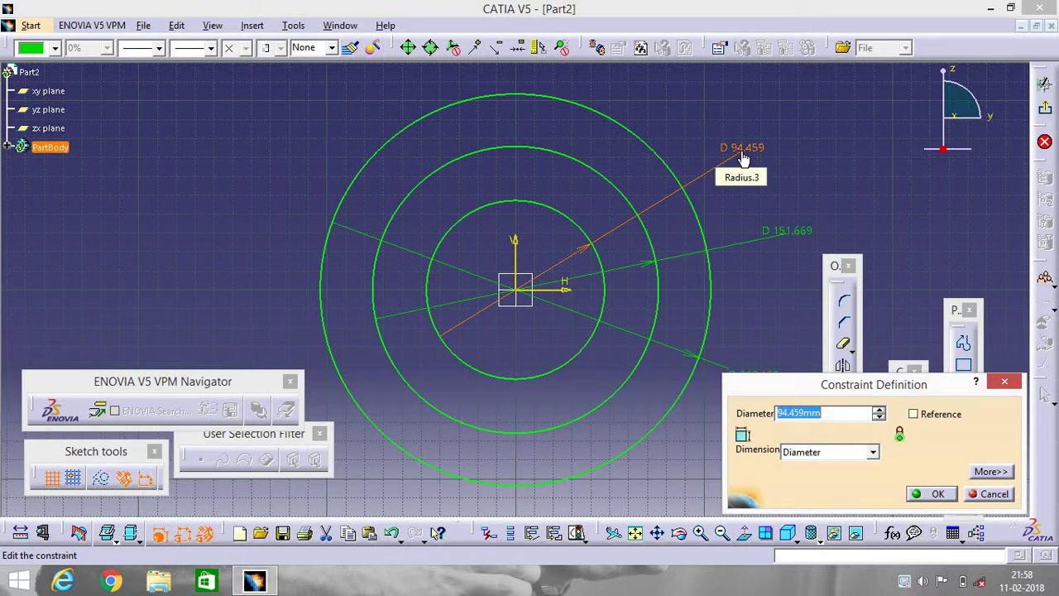
pyautogui.write('153')
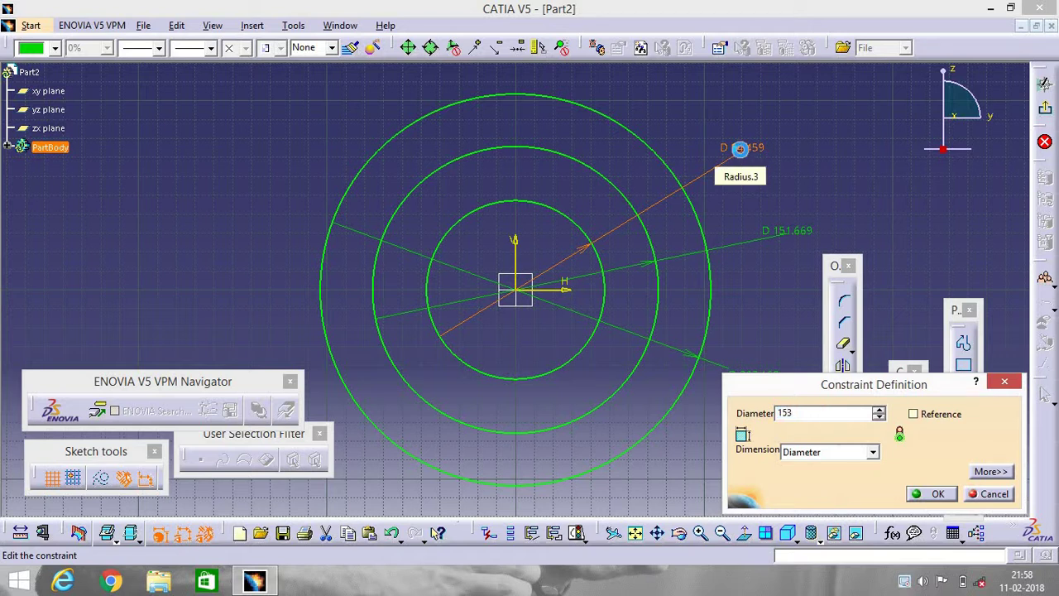
pyautogui.press('Return')
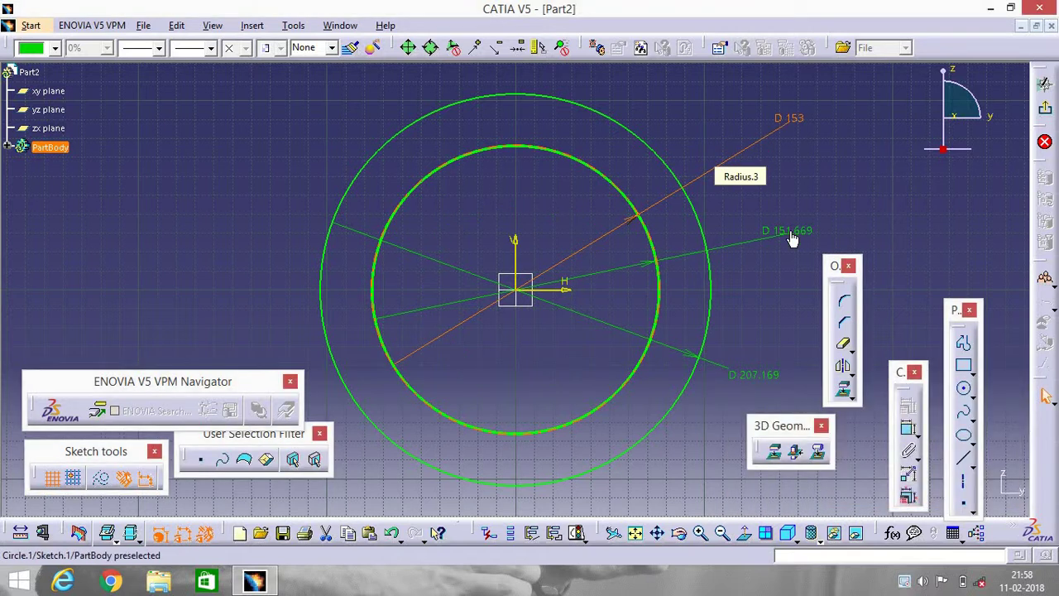
pyautogui.doubleClick(791, 231)
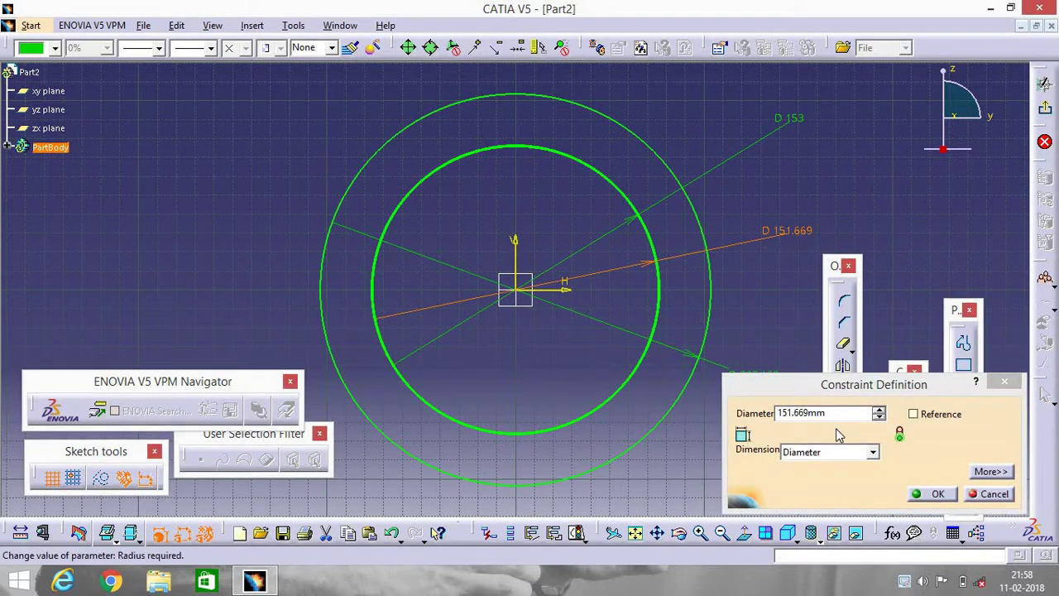
pyautogui.click(841, 413)
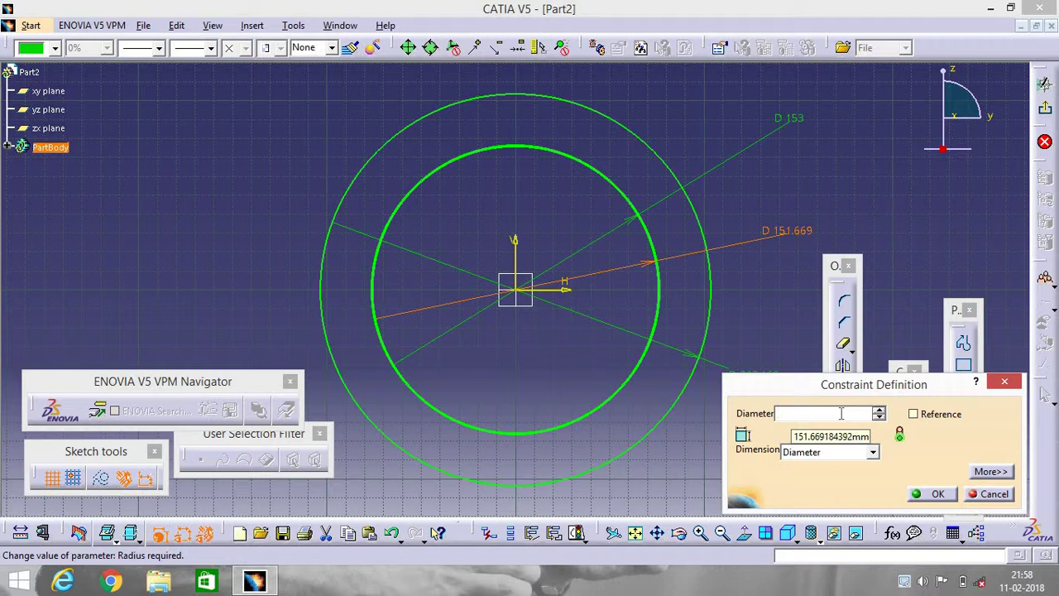
pyautogui.write('190')
pyautogui.click(934, 494)
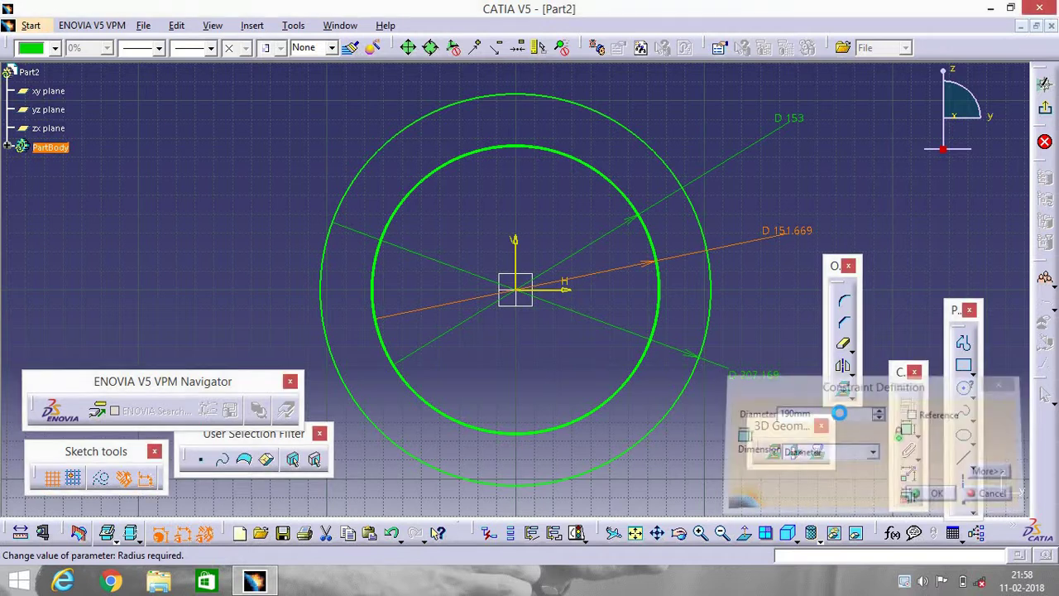
pyautogui.doubleClick(759, 374)
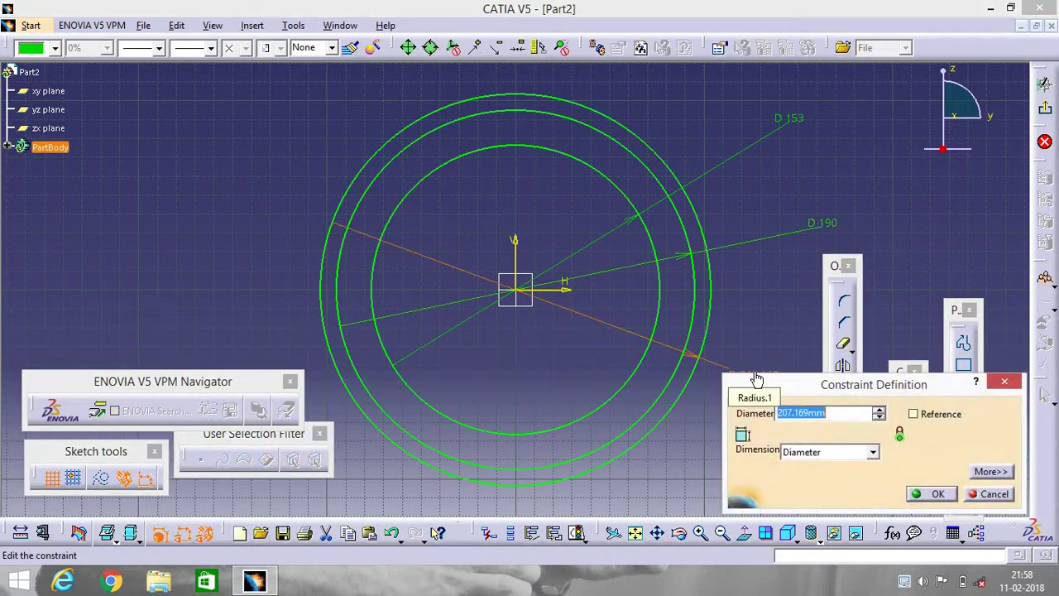
pyautogui.write('233')
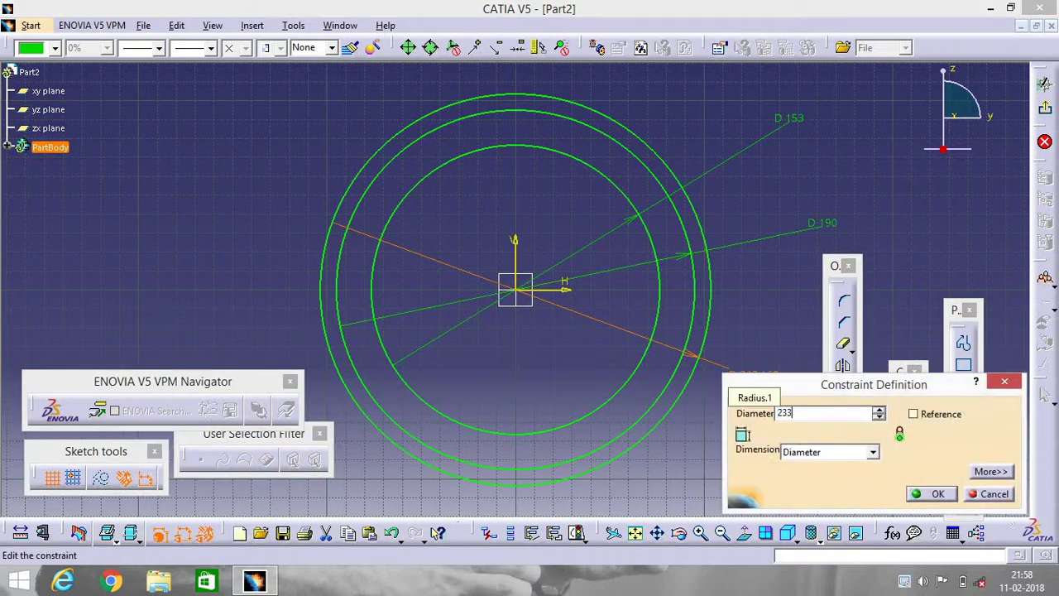
pyautogui.press('Return')
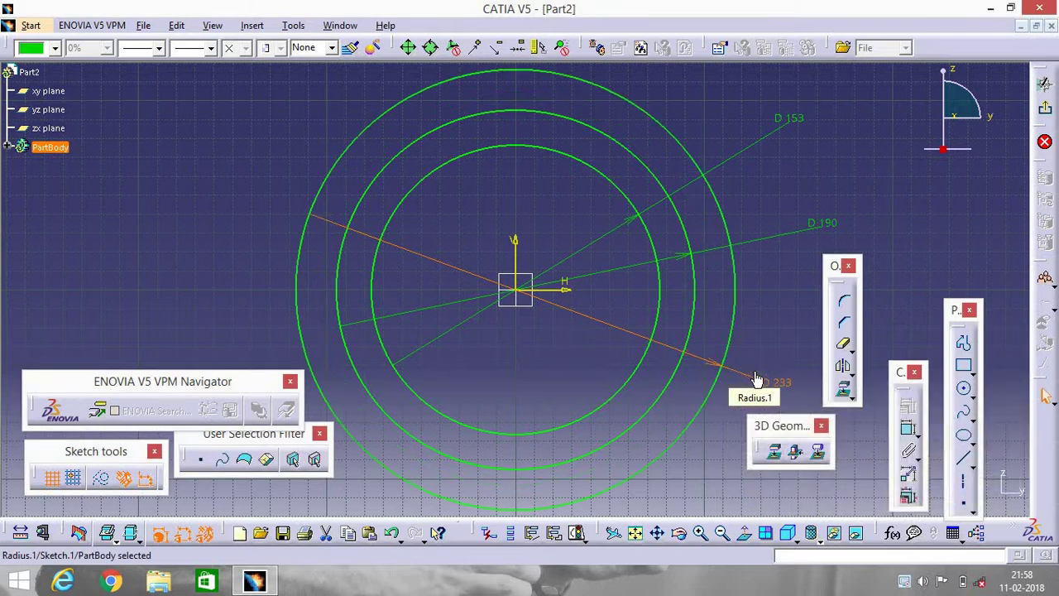
# Step: Draw a radial line from the sketch origin to the inner circle
pyautogui.click(963, 459)
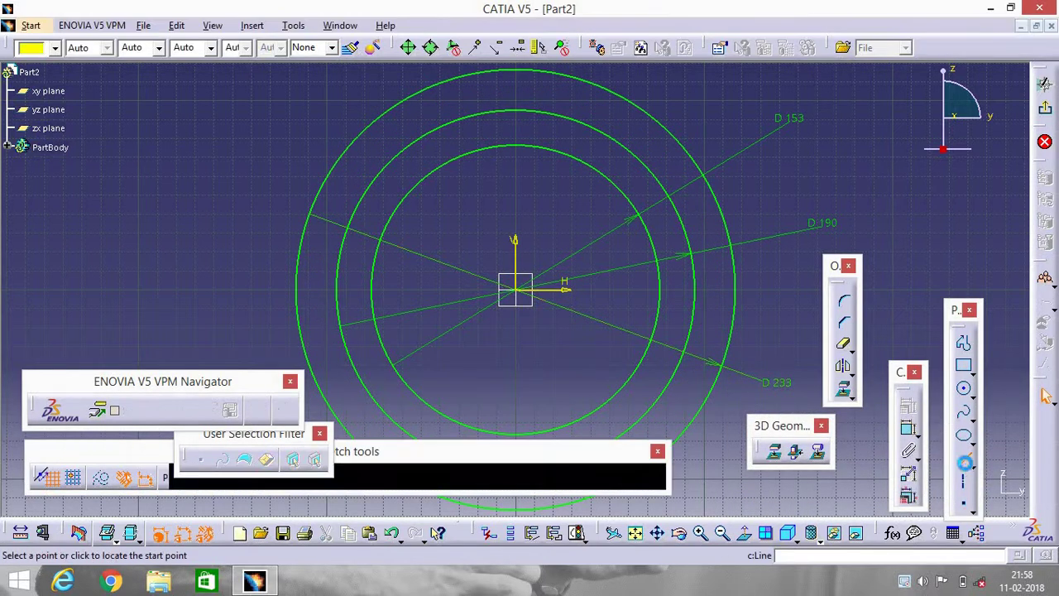
pyautogui.click(516, 288)
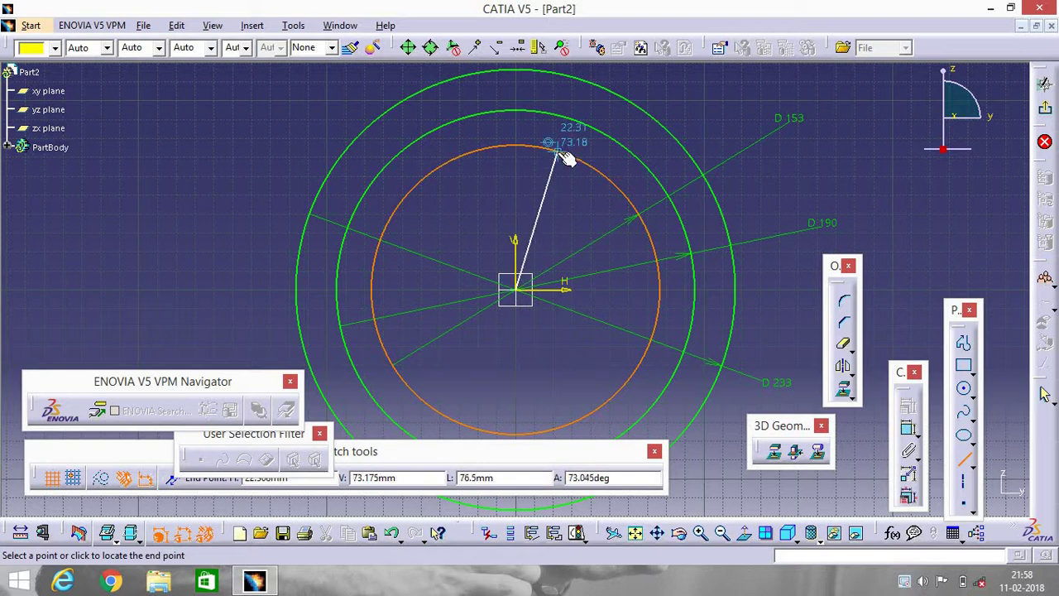
pyautogui.click(562, 146)
# Step: Constrain the radial line's angle from the vertical axis to 18°
pyautogui.click(908, 428)
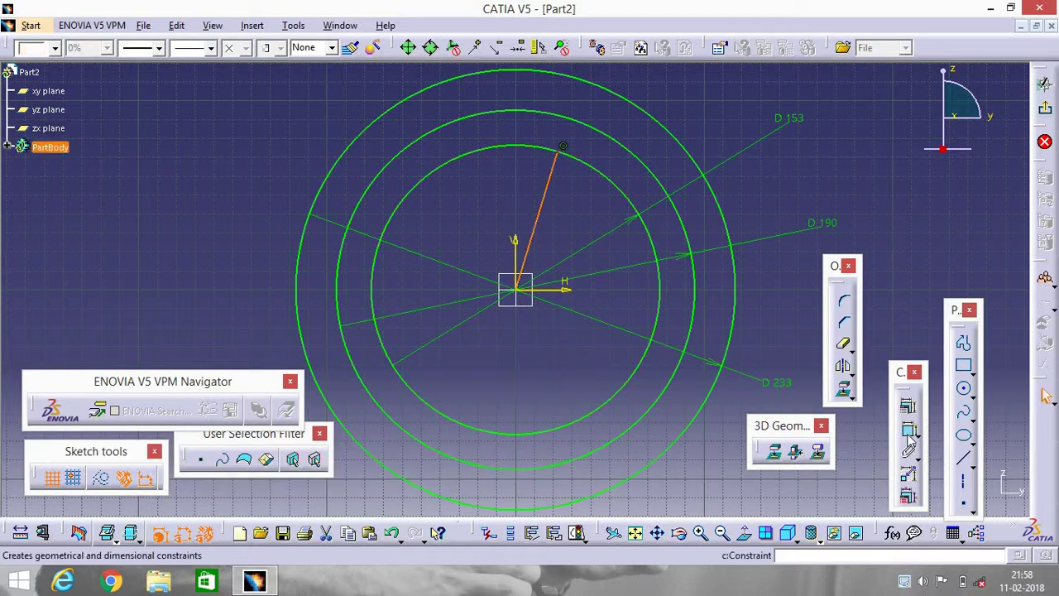
pyautogui.click(626, 381)
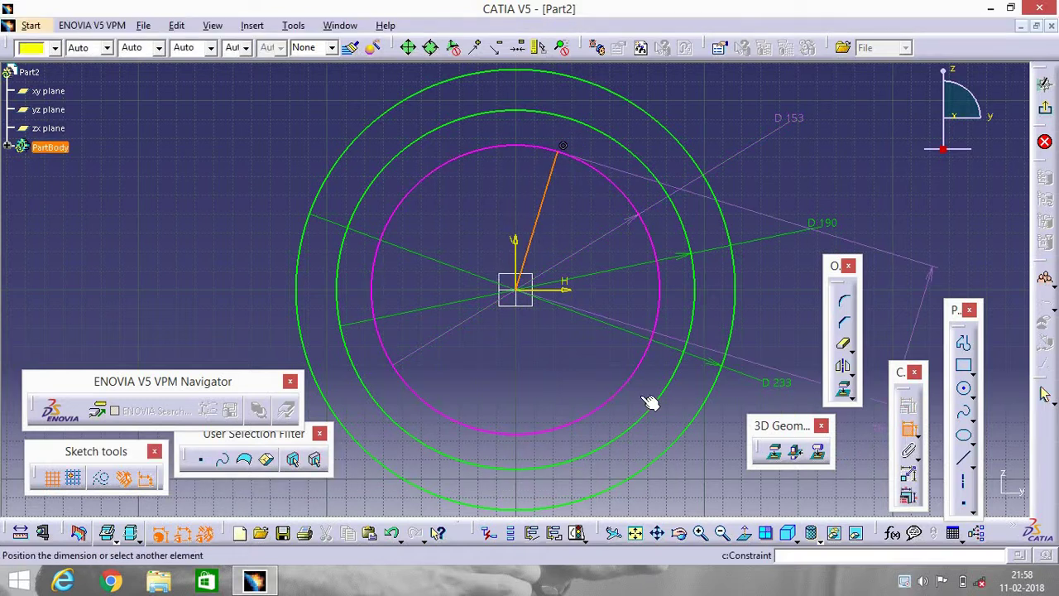
pyautogui.click(524, 258)
pyautogui.click(522, 247)
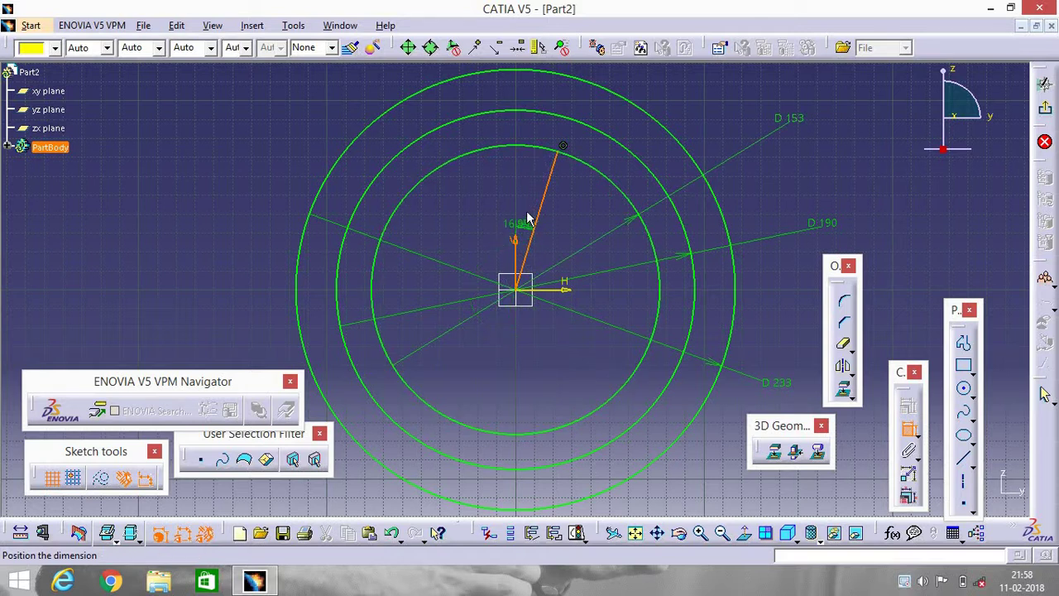
pyautogui.click(533, 183)
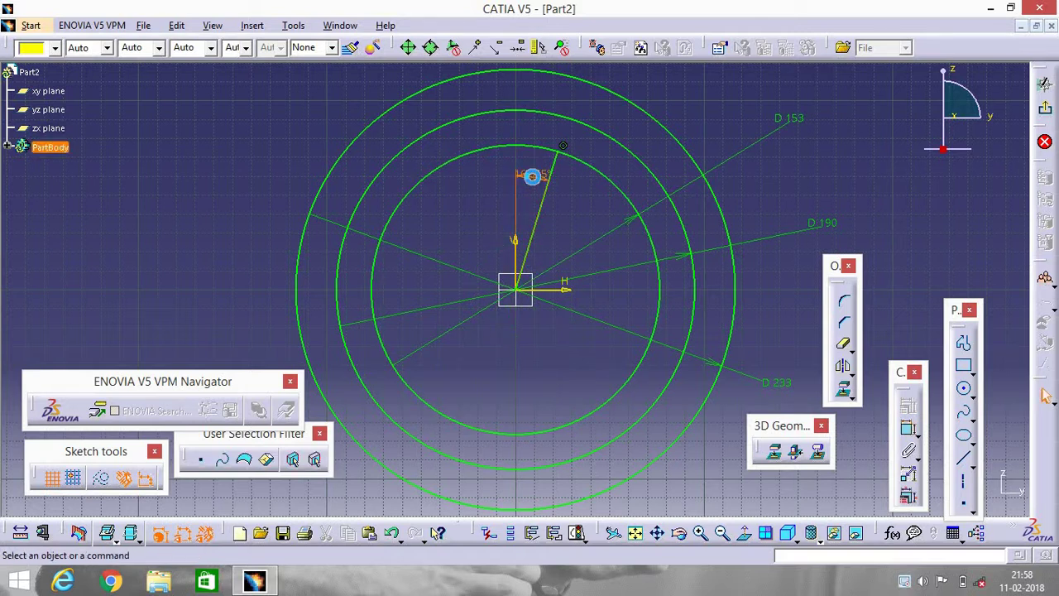
pyautogui.click(533, 179)
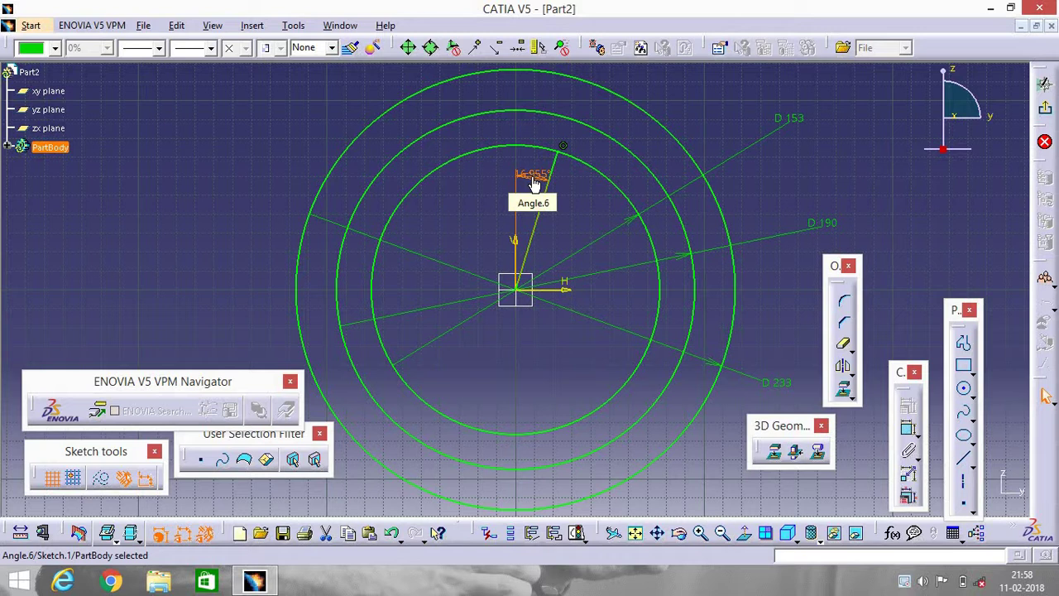
pyautogui.doubleClick(534, 183)
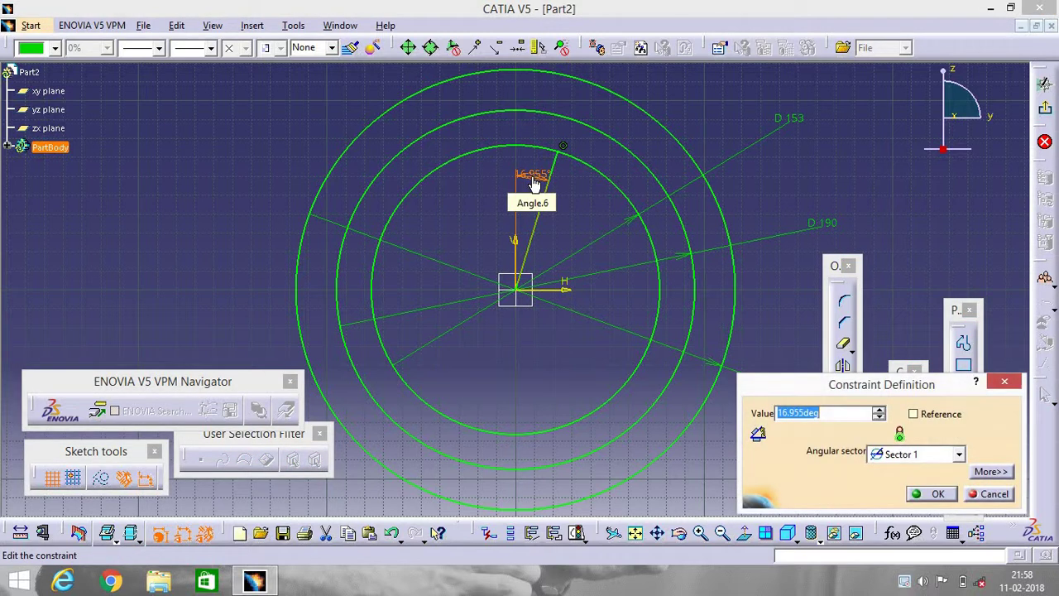
pyautogui.write('18deg')
# Step: Accept the 18° angle and spline a tooth flank from inner through middle to outer circle
pyautogui.click(931, 494)
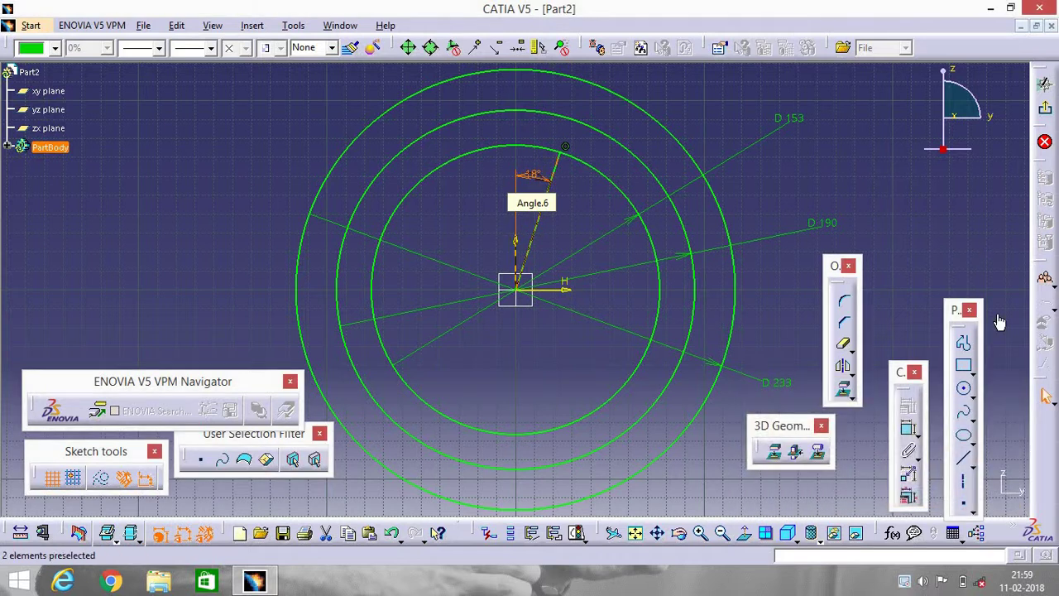
pyautogui.click(962, 416)
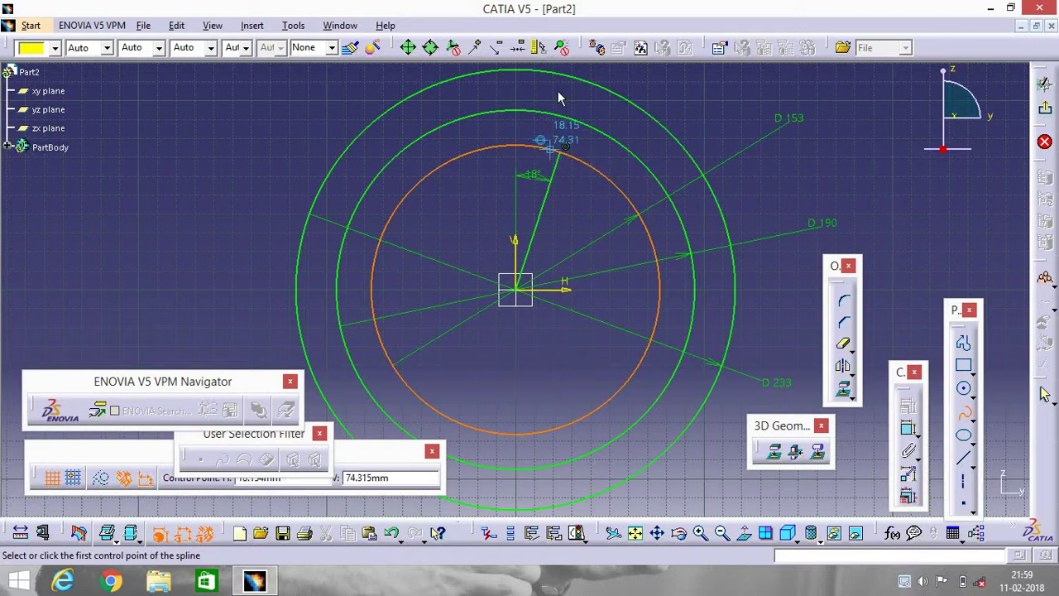
pyautogui.click(552, 146)
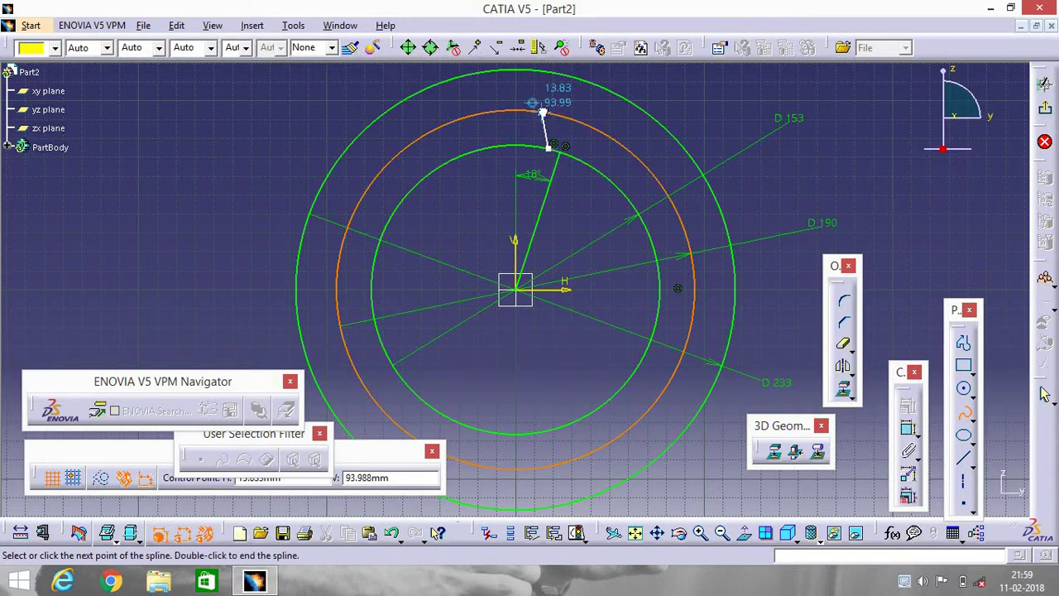
pyautogui.click(543, 110)
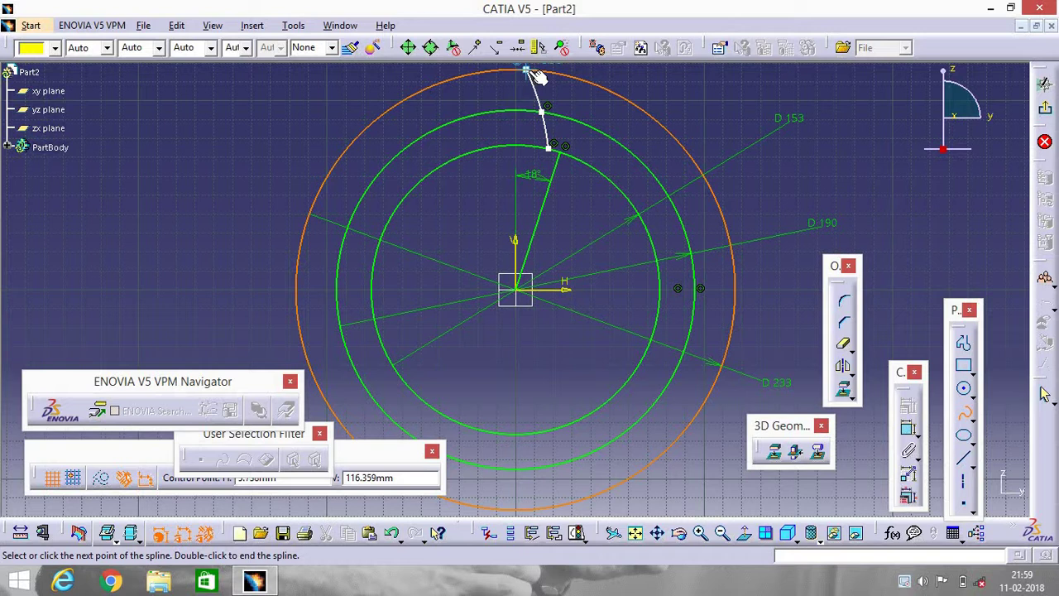
pyautogui.click(534, 73)
pyautogui.press('Escape')
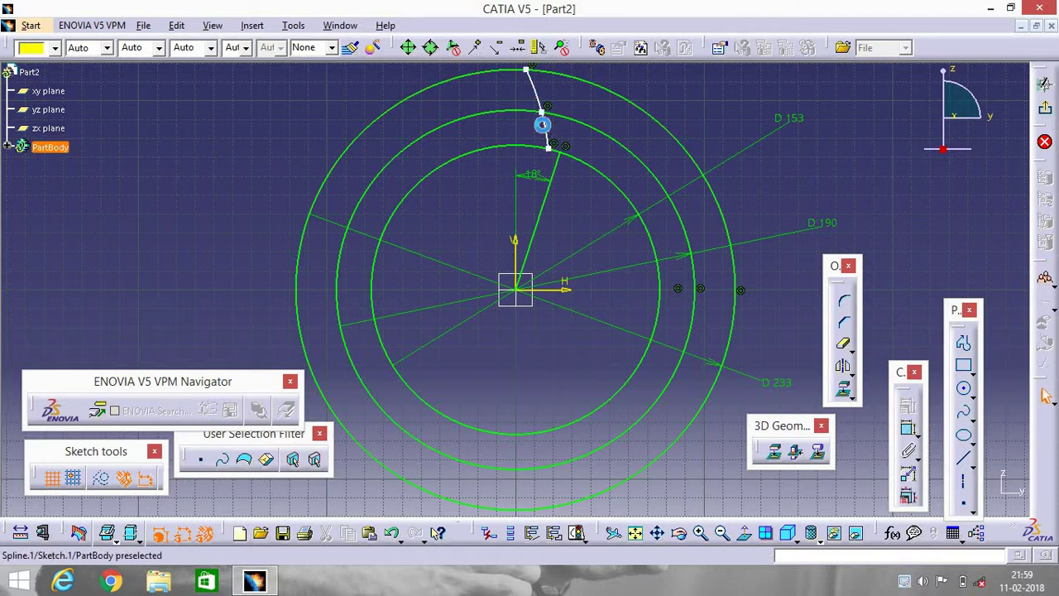
# Step: Mirror the tooth-flank spline across the vertical axis
pyautogui.click(544, 124)
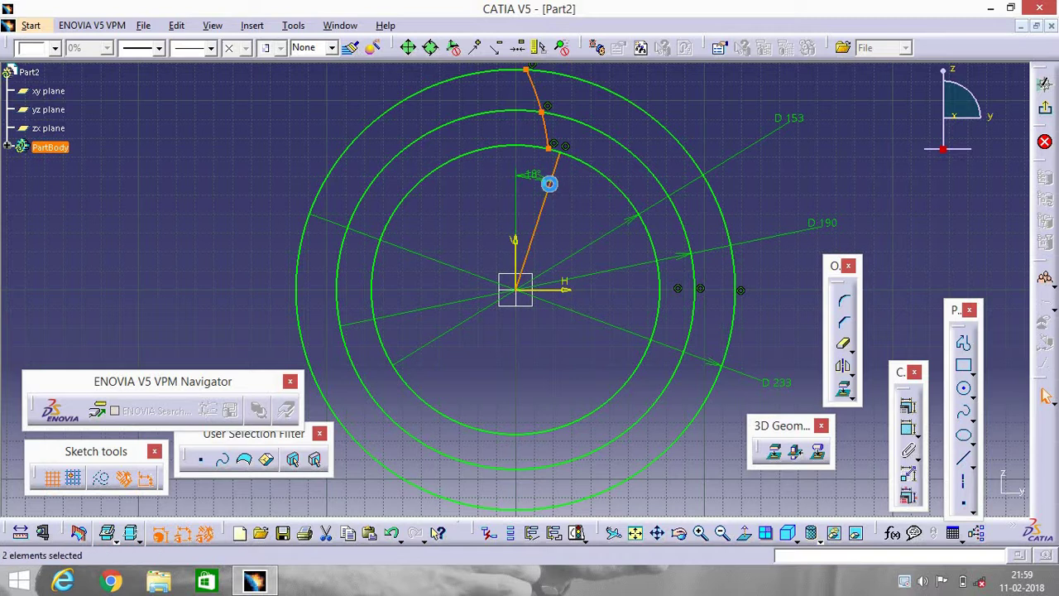
pyautogui.click(846, 369)
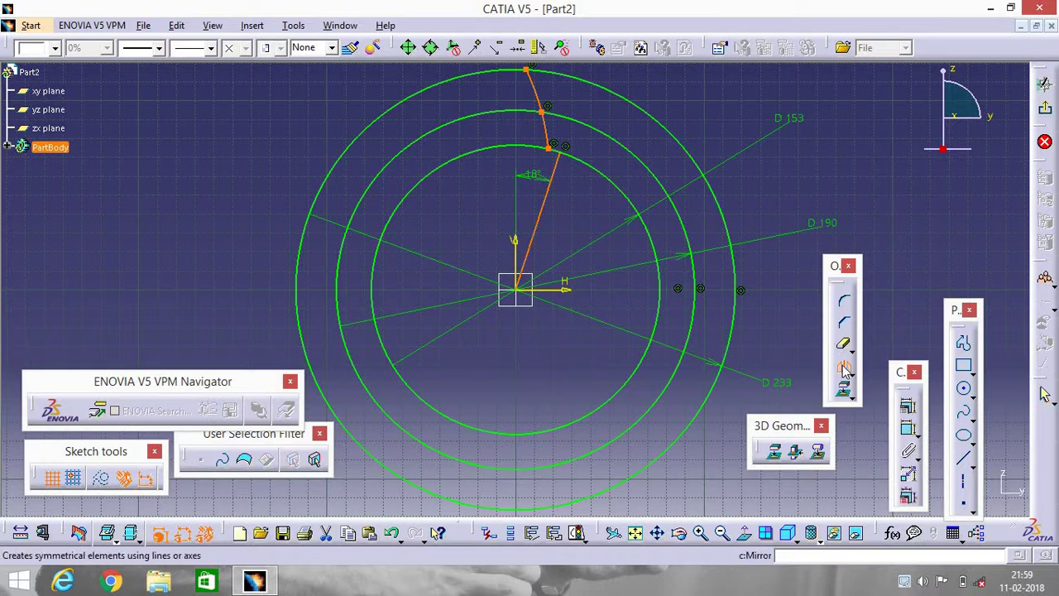
pyautogui.click(515, 244)
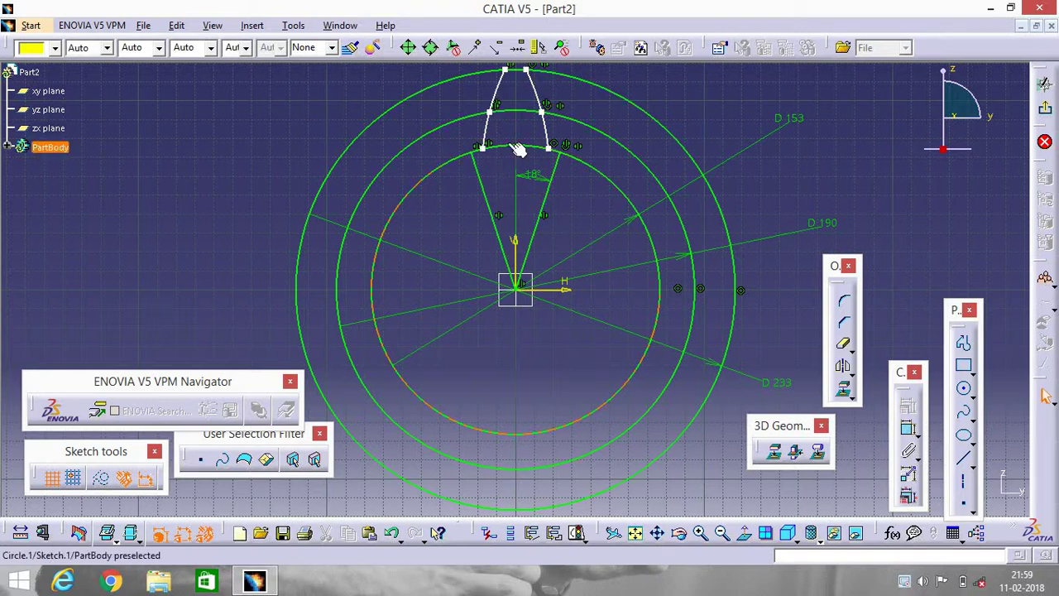
# Step: Quick-trim the outer, D190 and inner circles down to a closed single-tooth outline
pyautogui.click(845, 346)
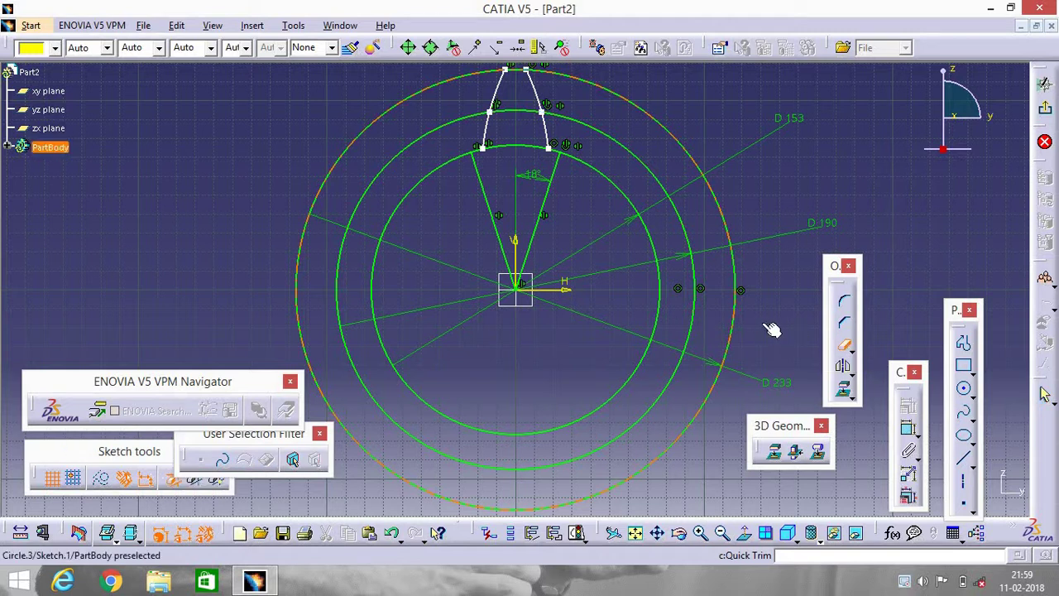
pyautogui.click(742, 322)
pyautogui.click(840, 346)
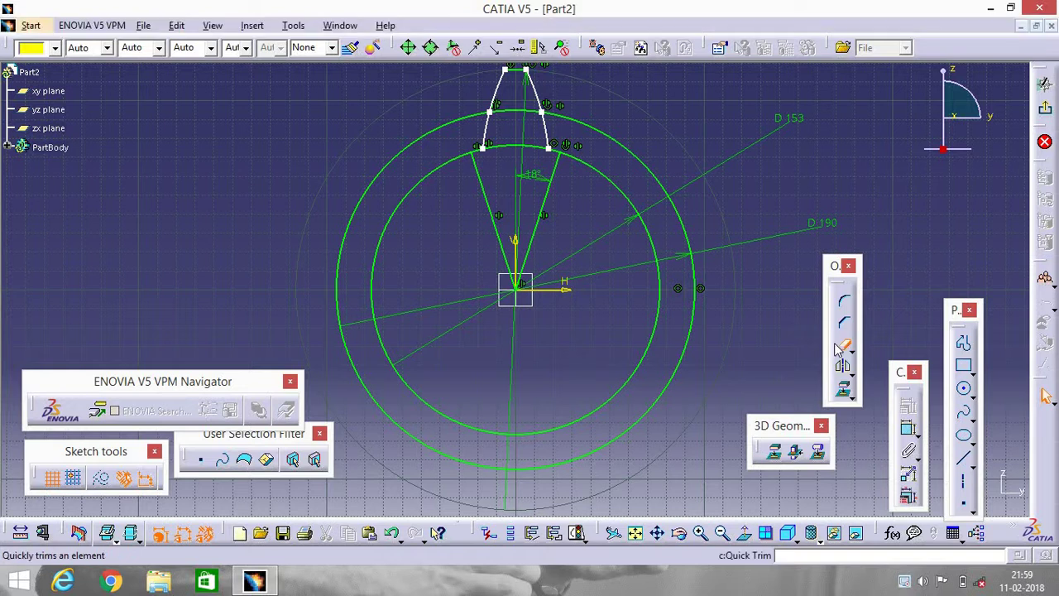
pyautogui.click(693, 330)
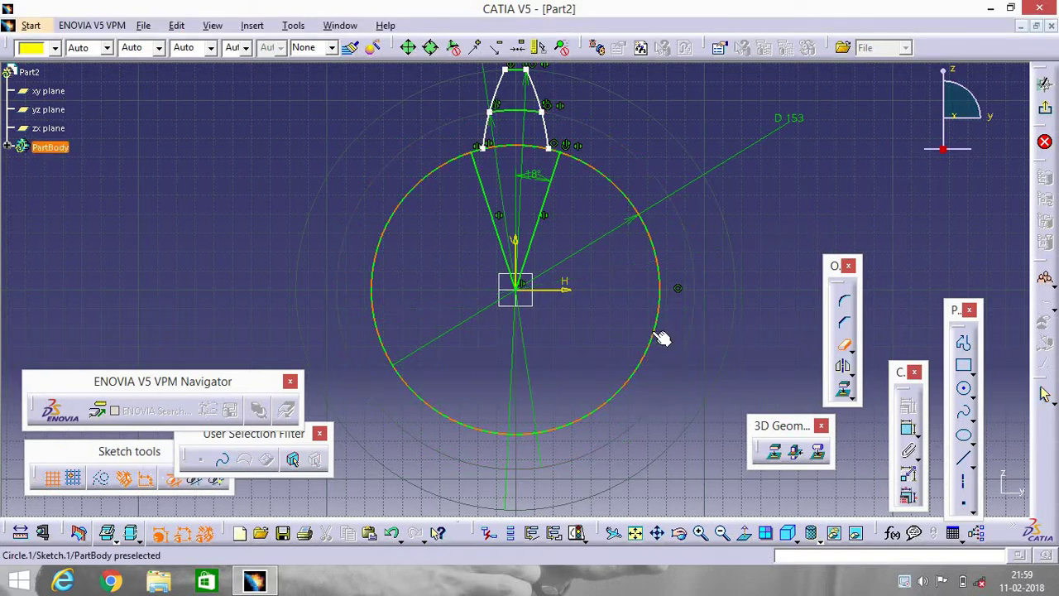
pyautogui.click(662, 337)
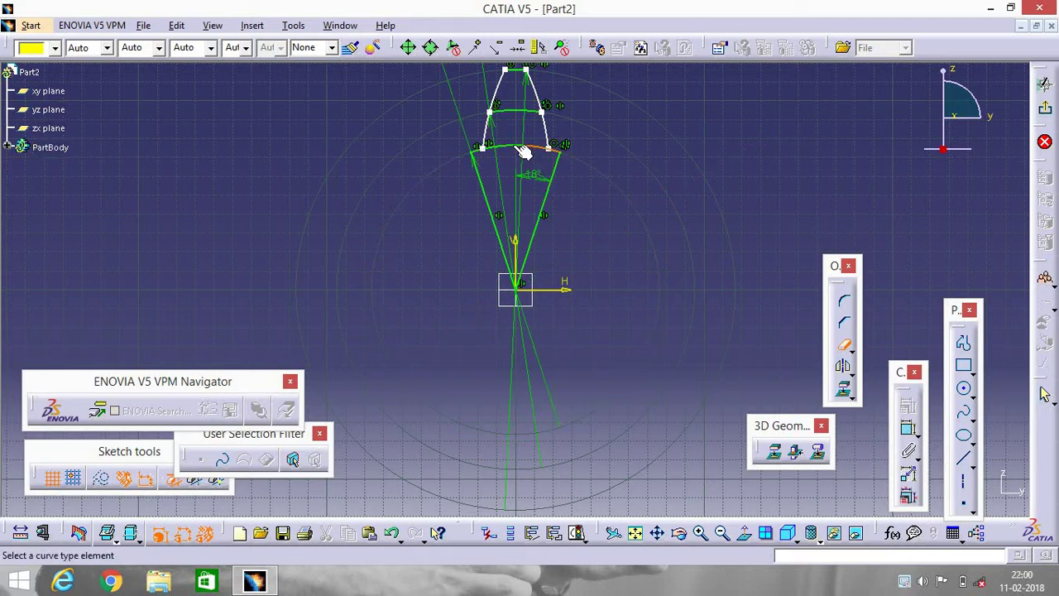
pyautogui.click(512, 117)
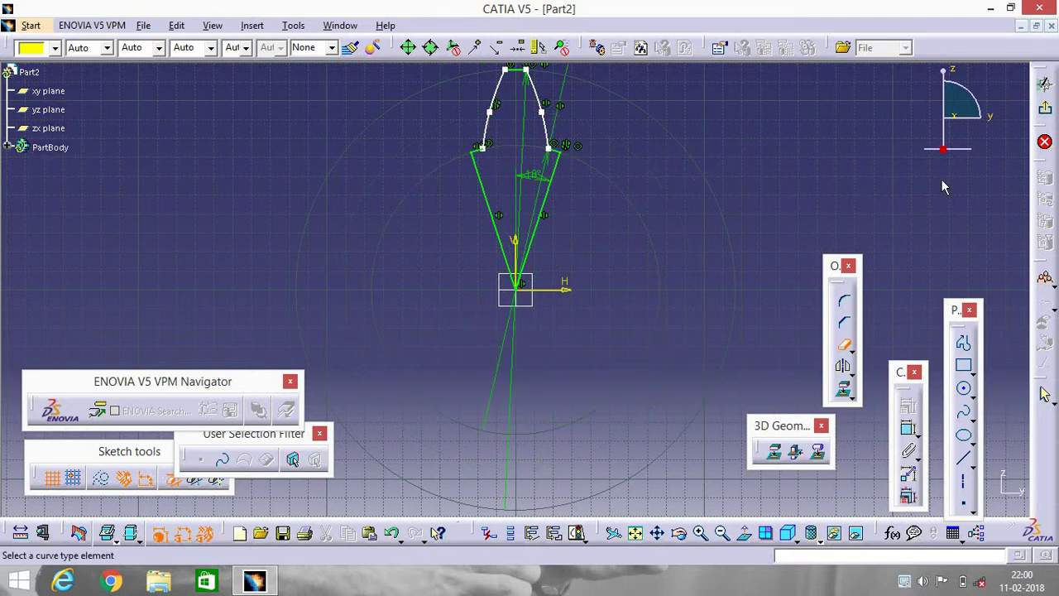
# Step: Exit the sketcher and pad the tooth outline 6 mm to create Pad.1
pyautogui.click(1044, 83)
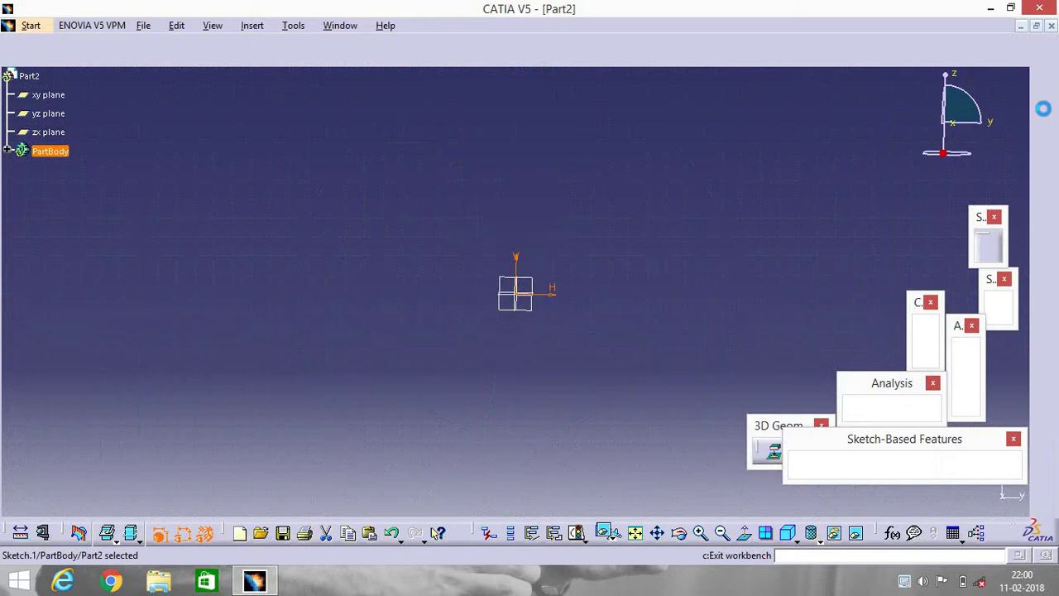
pyautogui.click(809, 466)
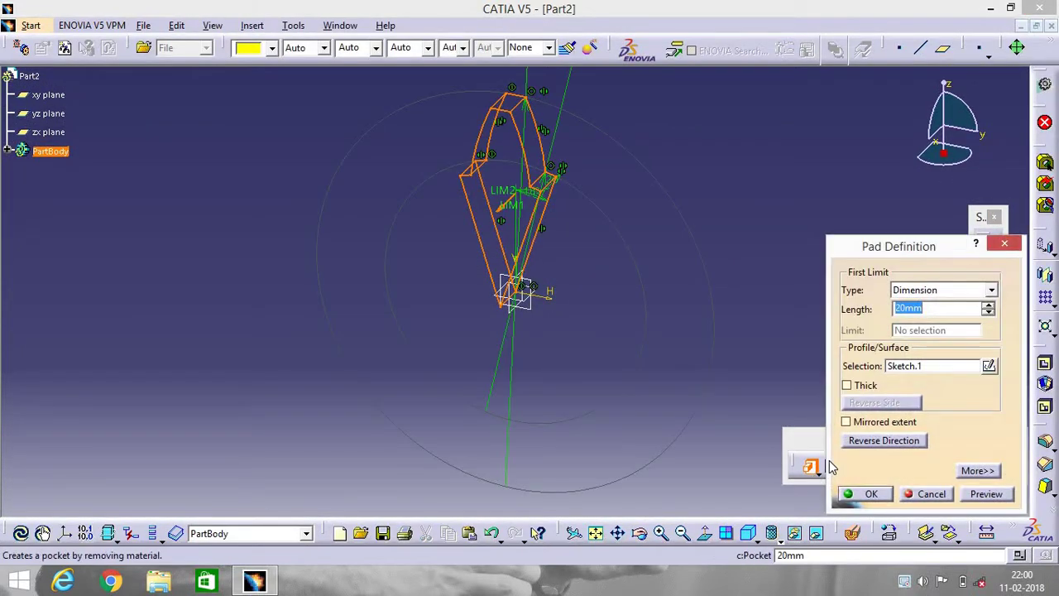
pyautogui.write('60')
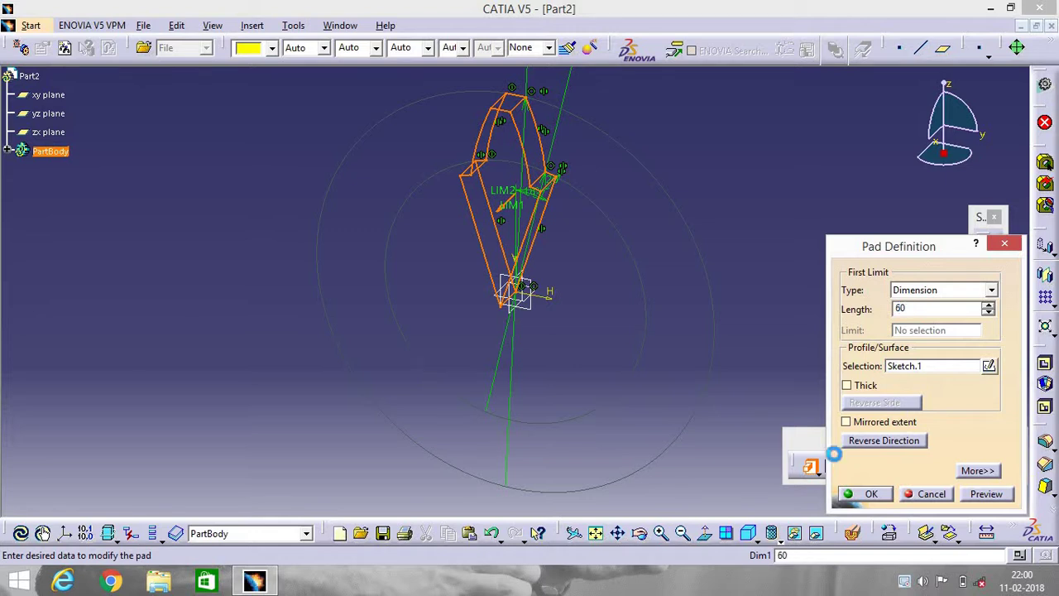
pyautogui.press('Return')
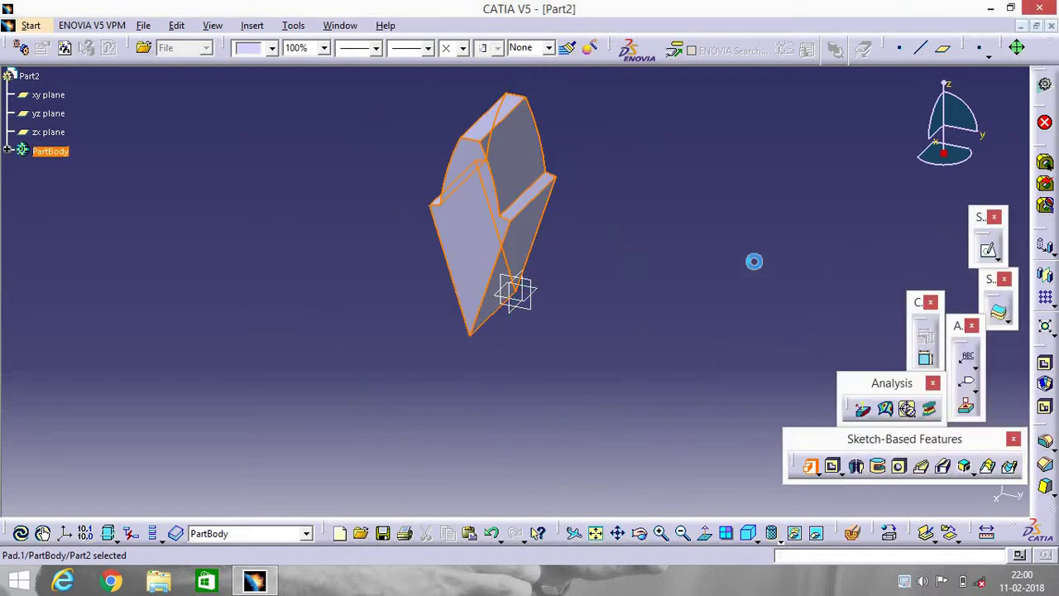
pyautogui.click(702, 268)
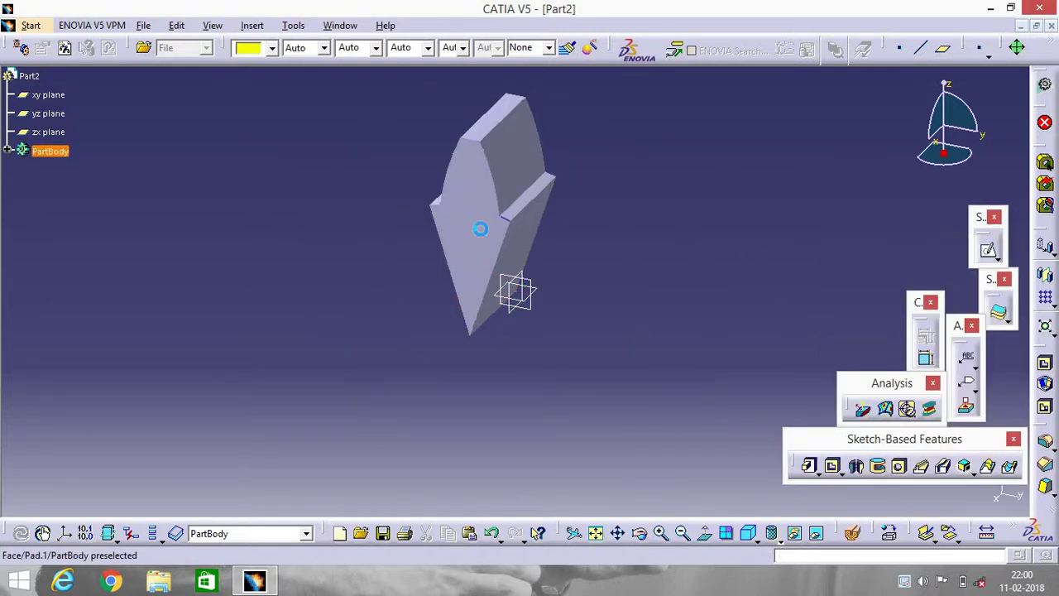
# Step: Circular-pattern the tooth as a complete crown of 18 instances, using the Pad.1 face as reference
pyautogui.click(480, 229)
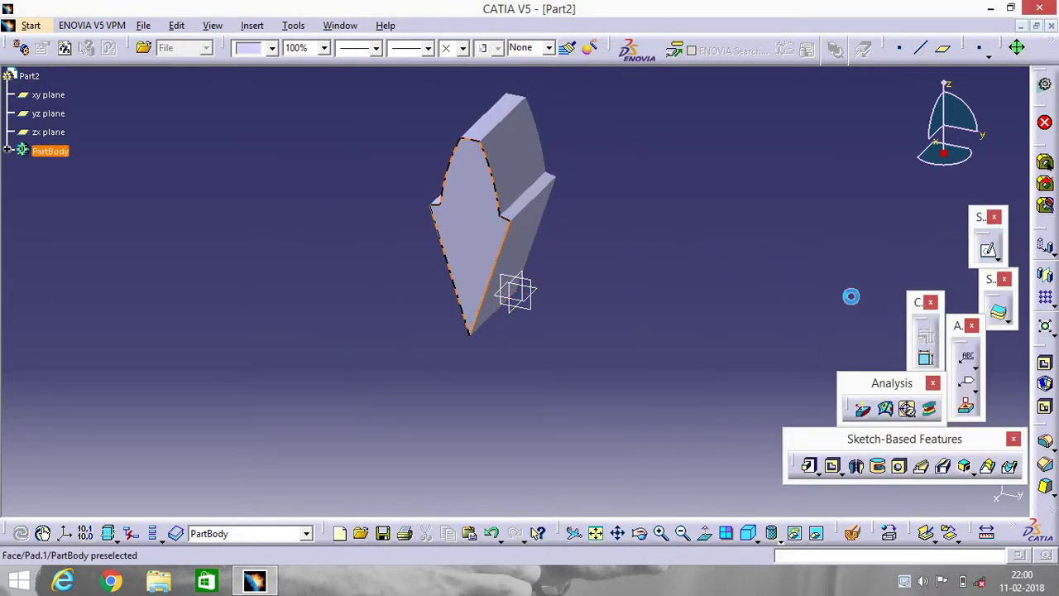
pyautogui.click(1050, 306)
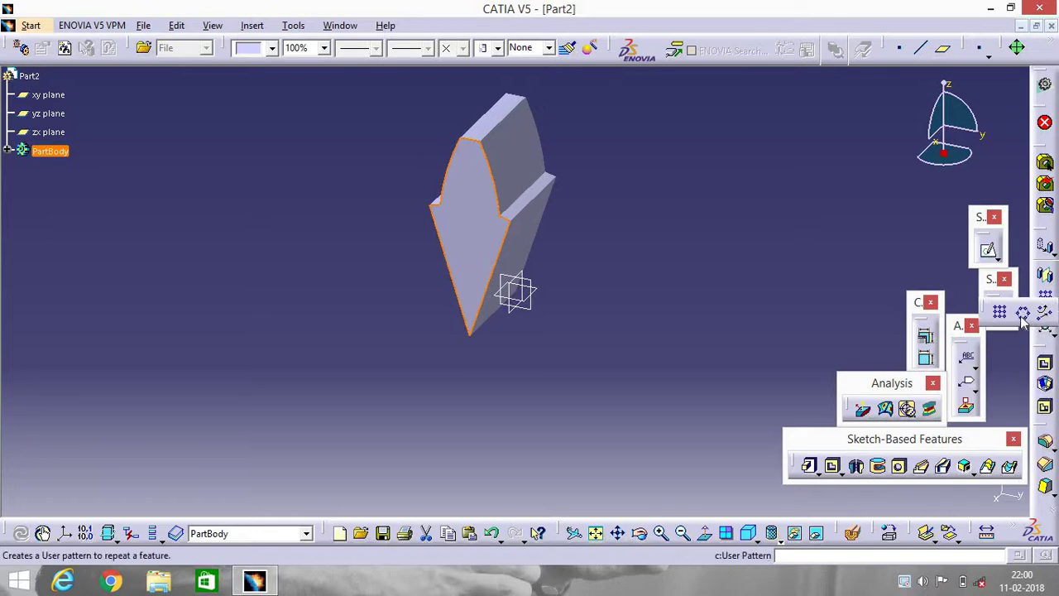
pyautogui.click(1021, 316)
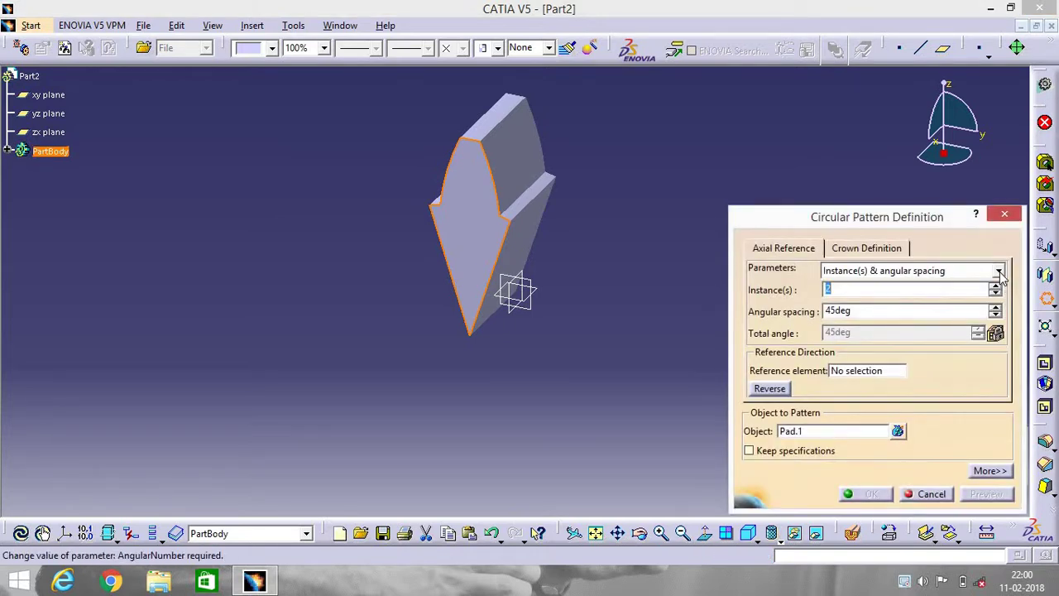
pyautogui.click(999, 272)
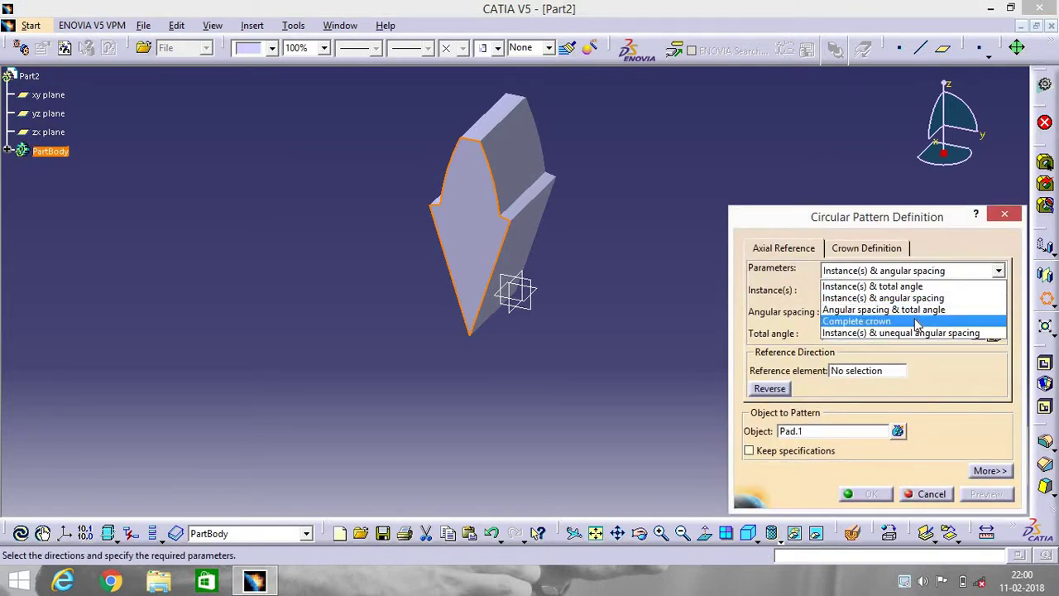
pyautogui.click(889, 320)
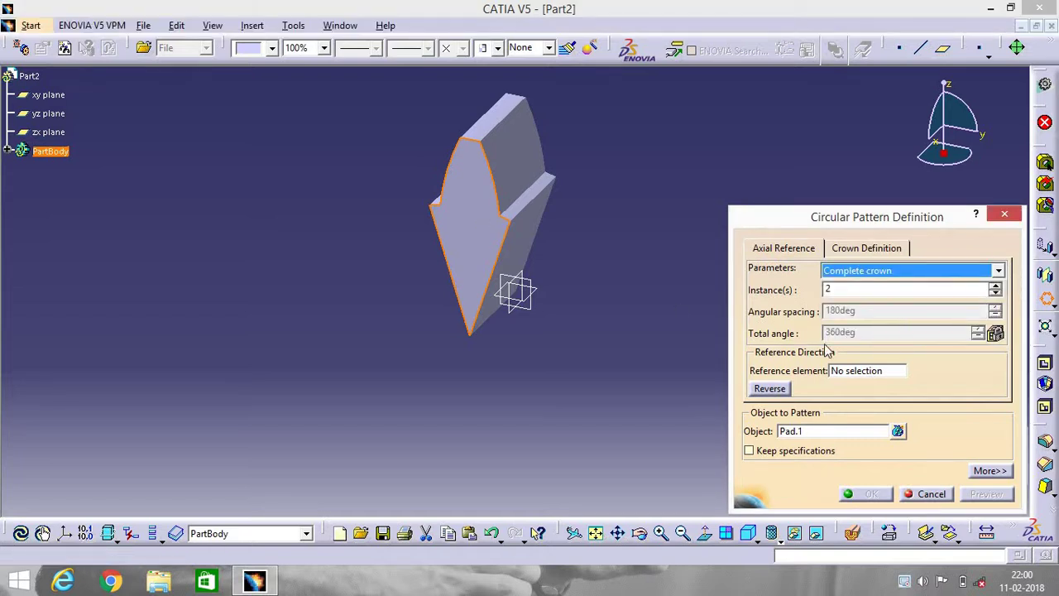
pyautogui.click(854, 373)
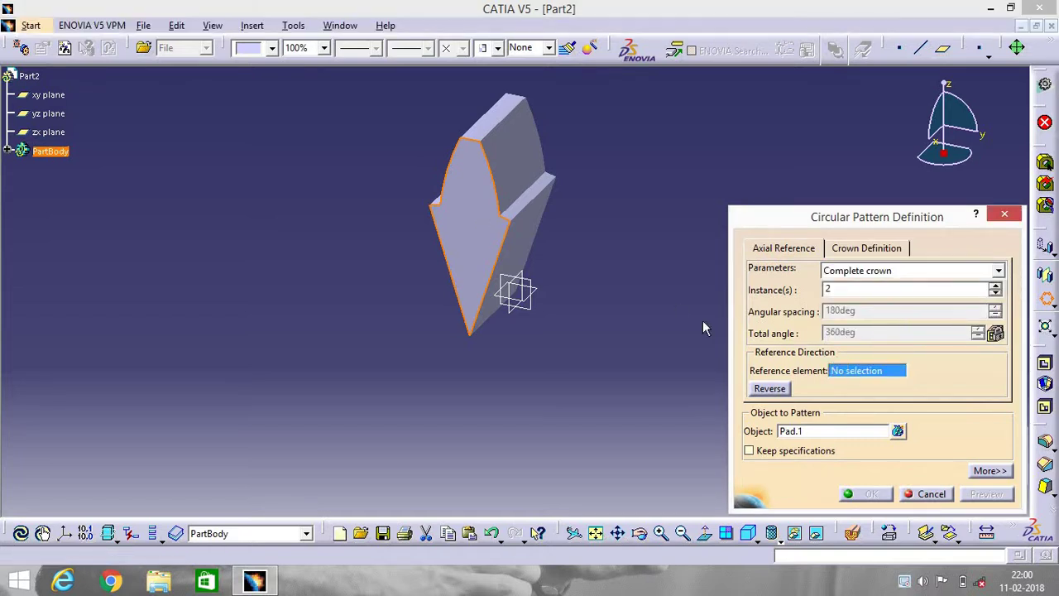
pyautogui.click(466, 240)
pyautogui.write('18')
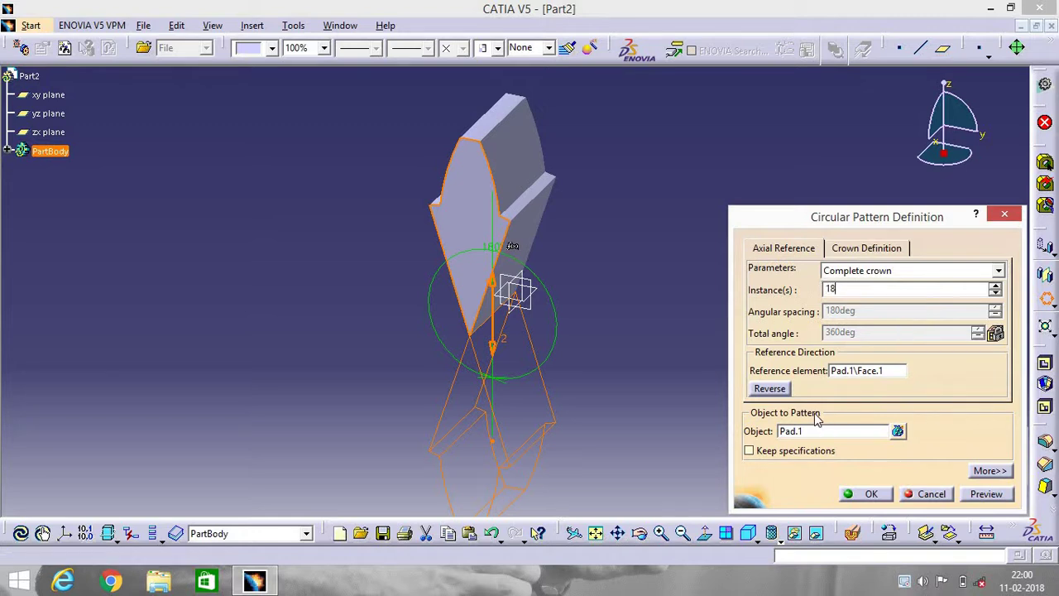
pyautogui.click(882, 496)
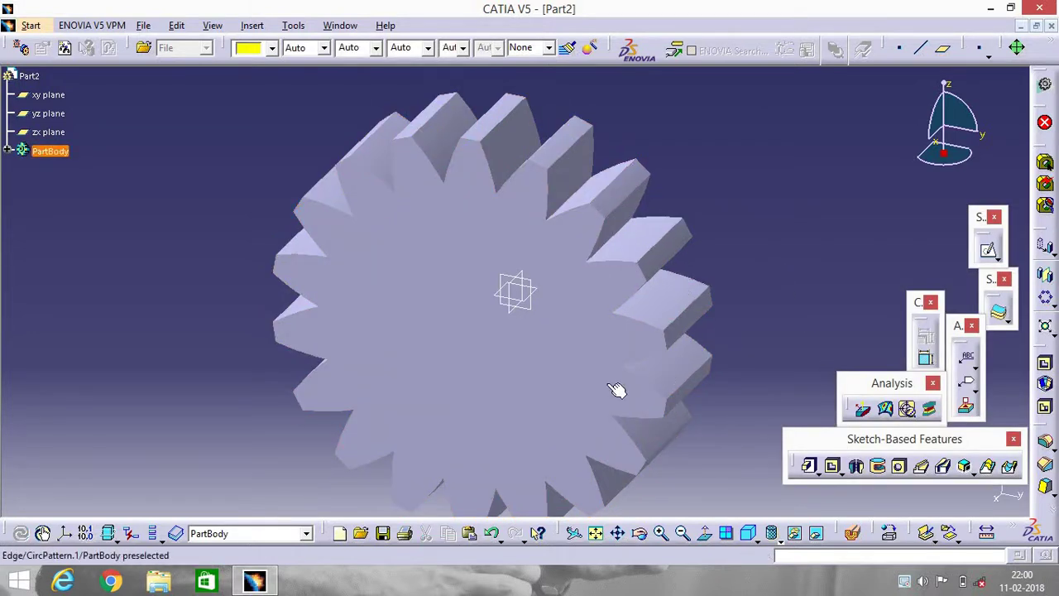
# Step: Select the 18-tooth gear's front face and enter the Sketcher on it
pyautogui.click(539, 380)
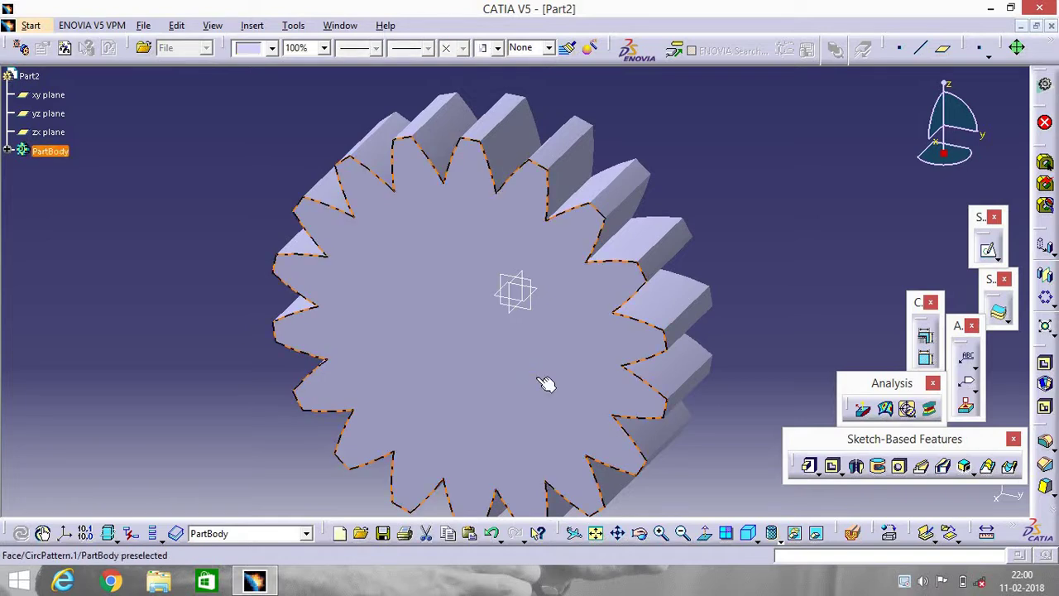
pyautogui.click(987, 252)
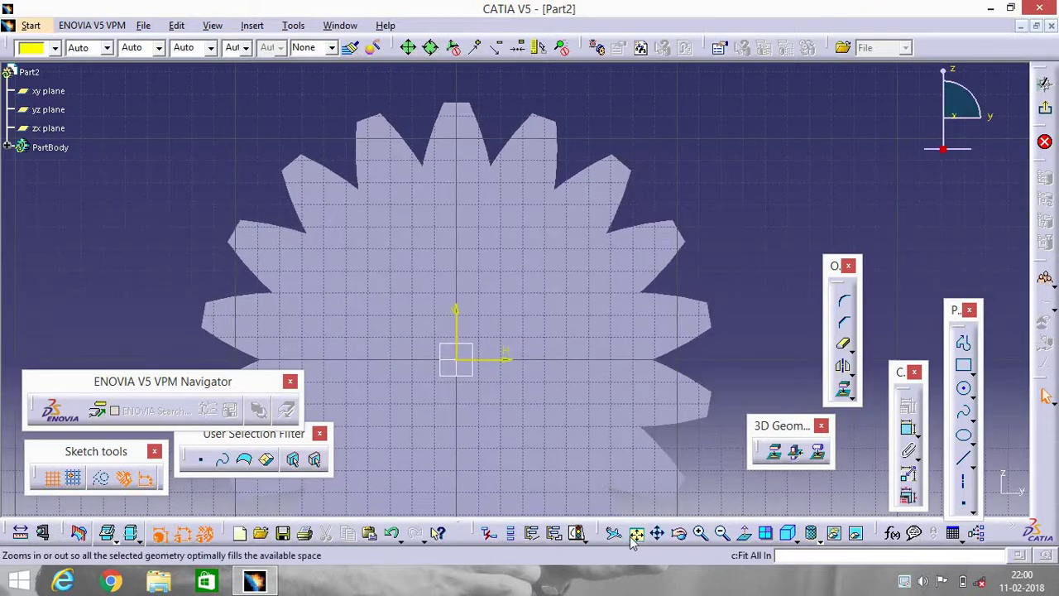
# Step: Fit the gear in view and draw two circles centred on the gear's origin
pyautogui.click(635, 533)
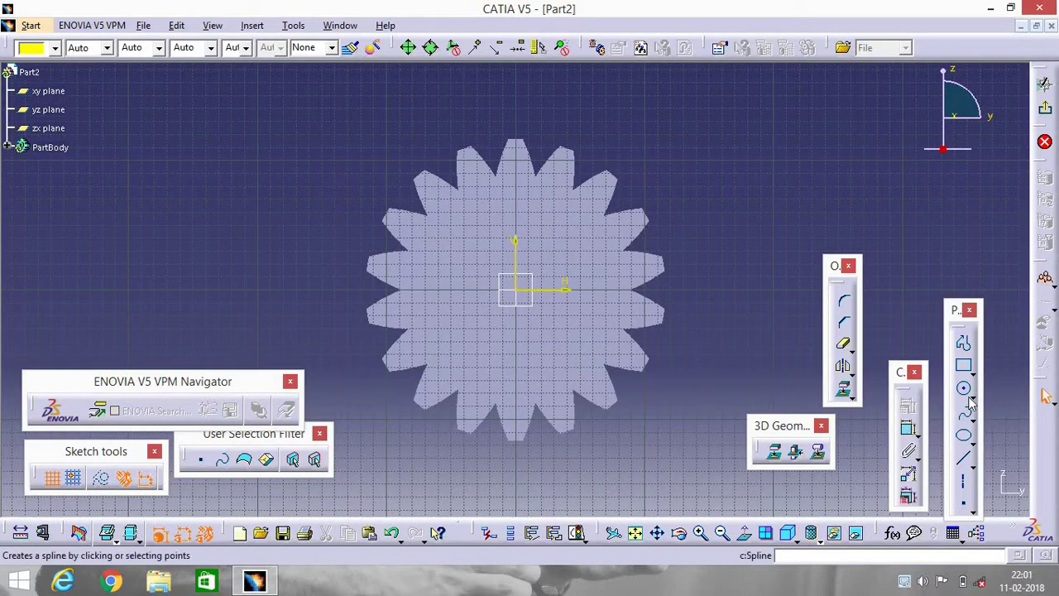
pyautogui.click(964, 388)
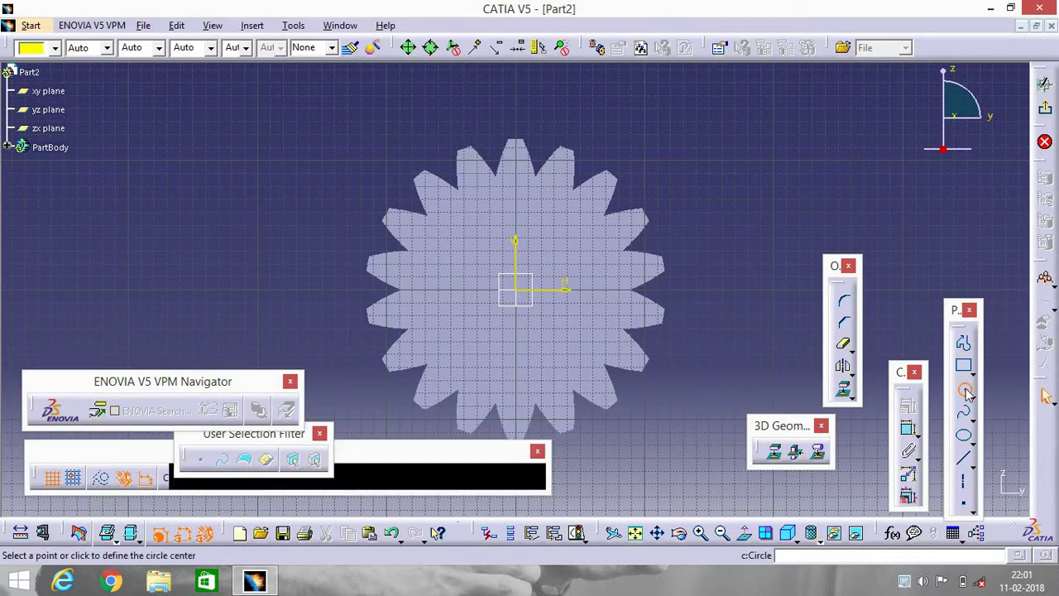
pyautogui.click(514, 290)
pyautogui.click(559, 211)
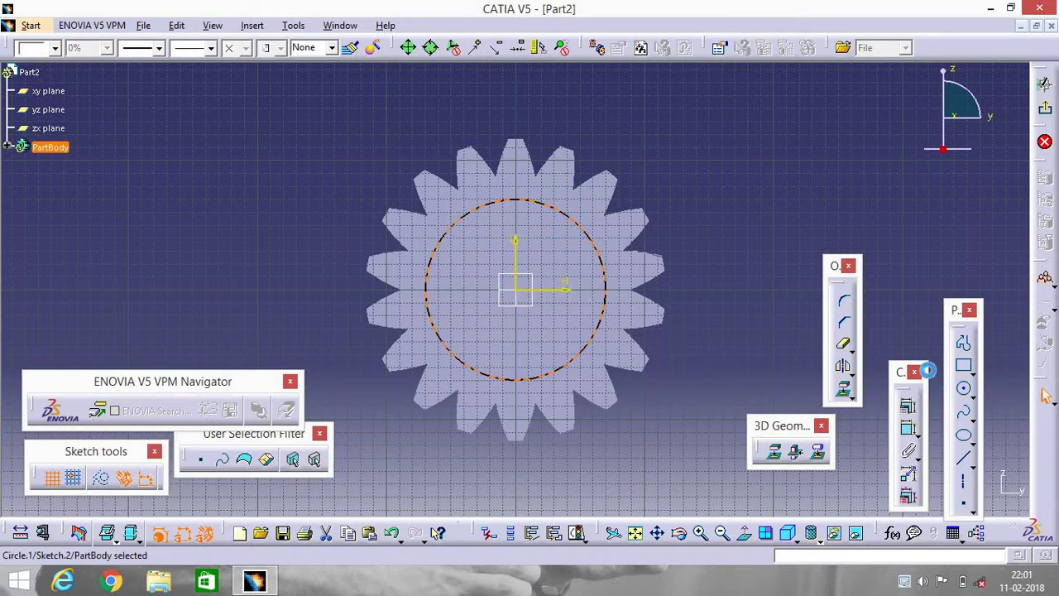
pyautogui.click(963, 392)
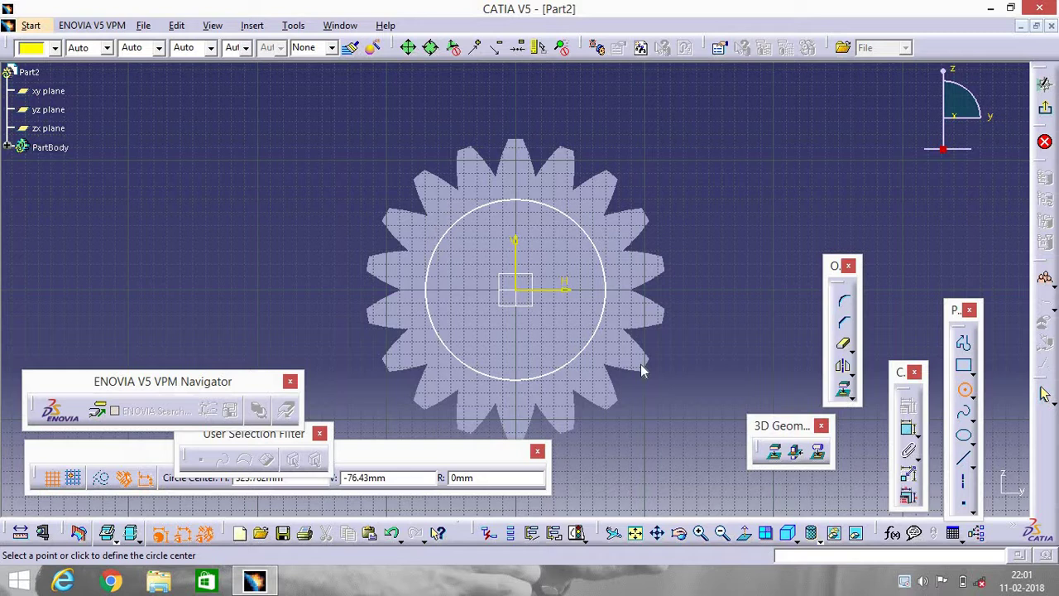
pyautogui.click(521, 292)
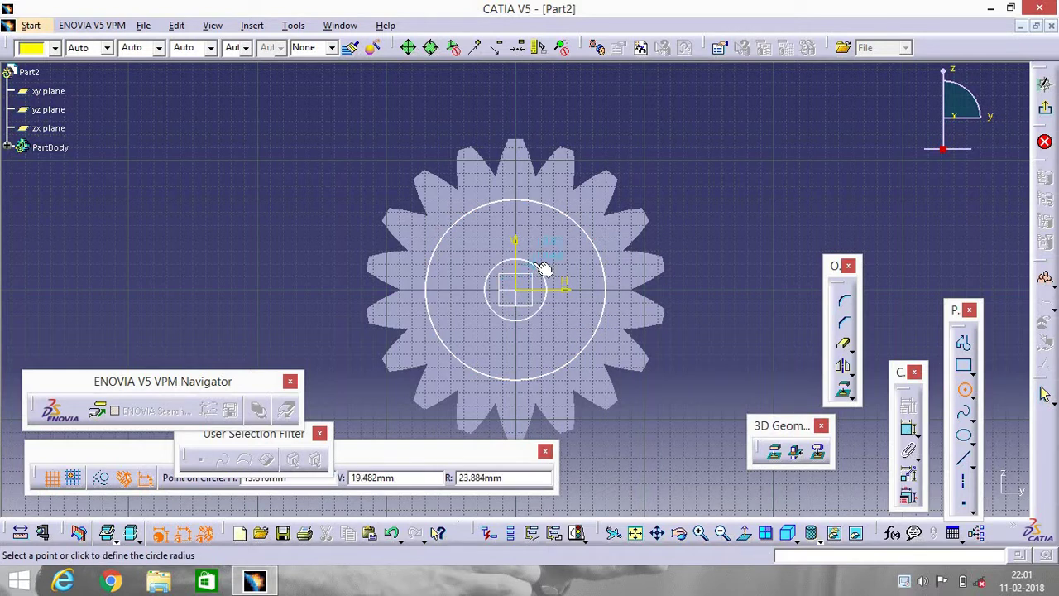
pyautogui.click(544, 266)
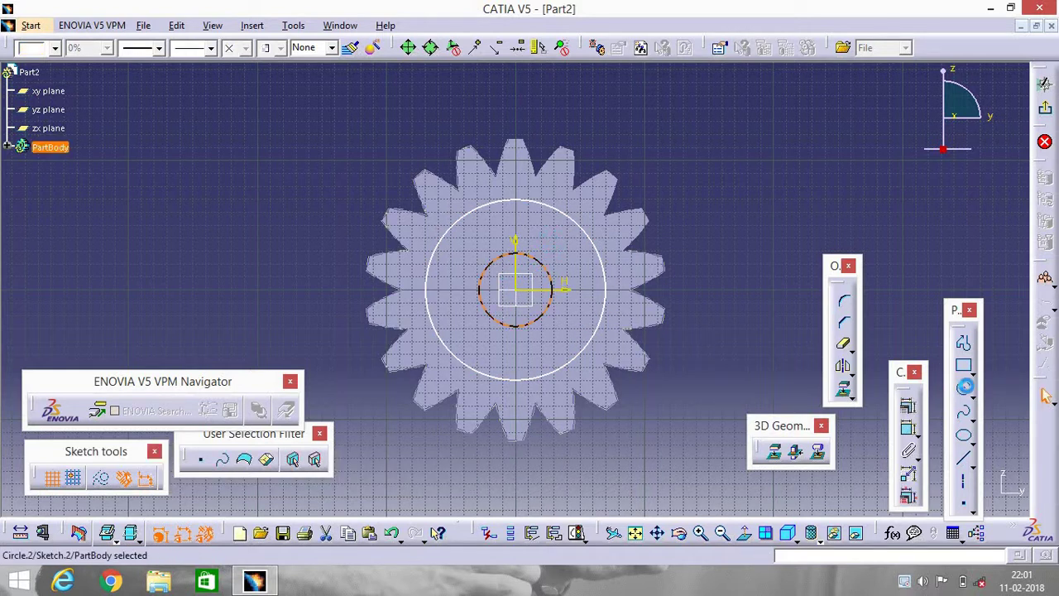
# Step: Draw a third concentric circle at the origin and dimension its diameter to 20 mm
pyautogui.click(965, 389)
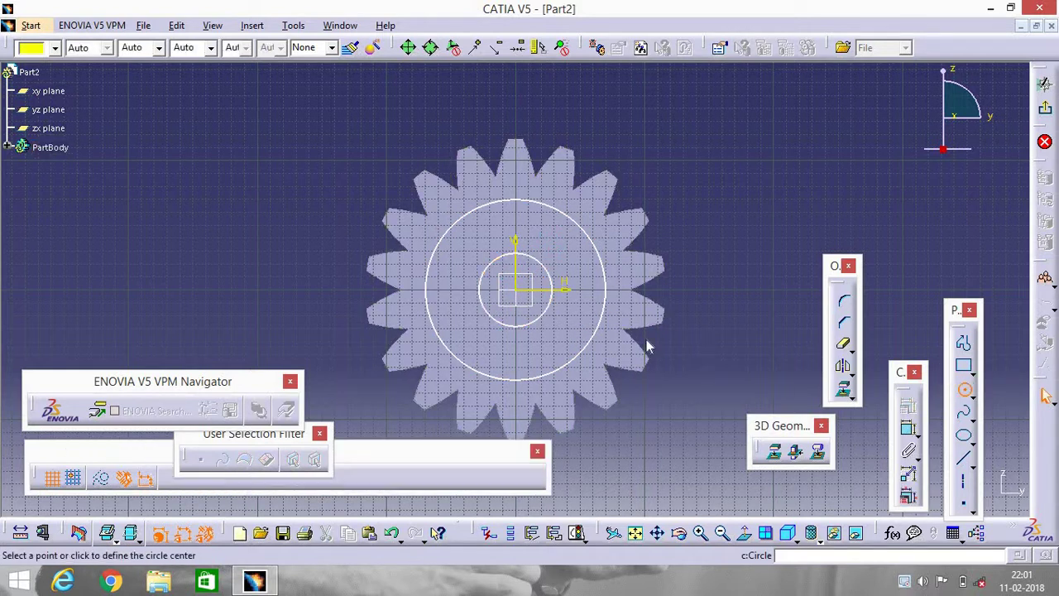
pyautogui.click(517, 290)
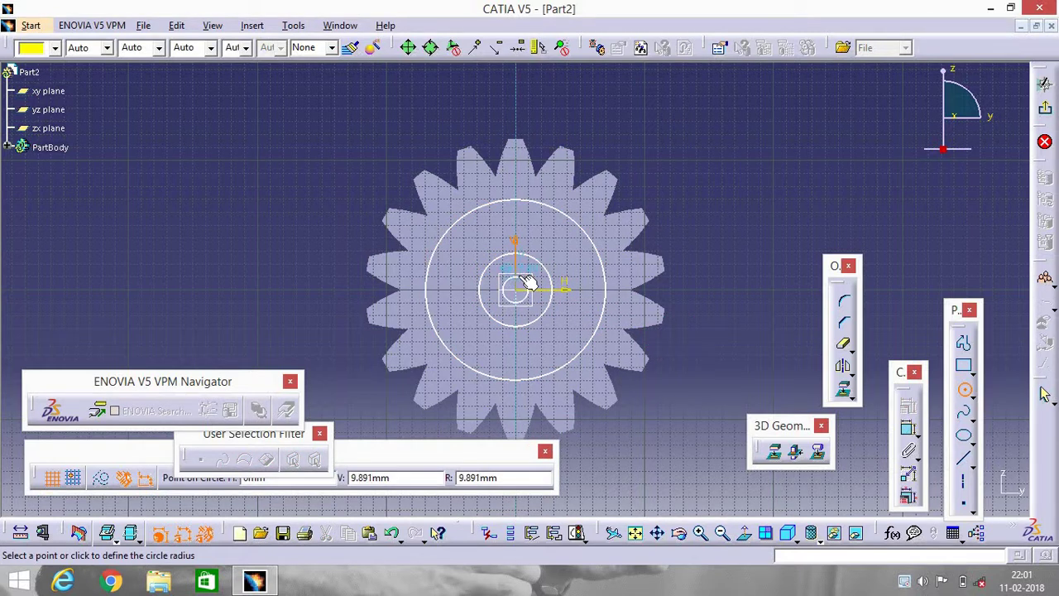
pyautogui.click(535, 282)
pyautogui.doubleClick(705, 356)
pyautogui.write('20')
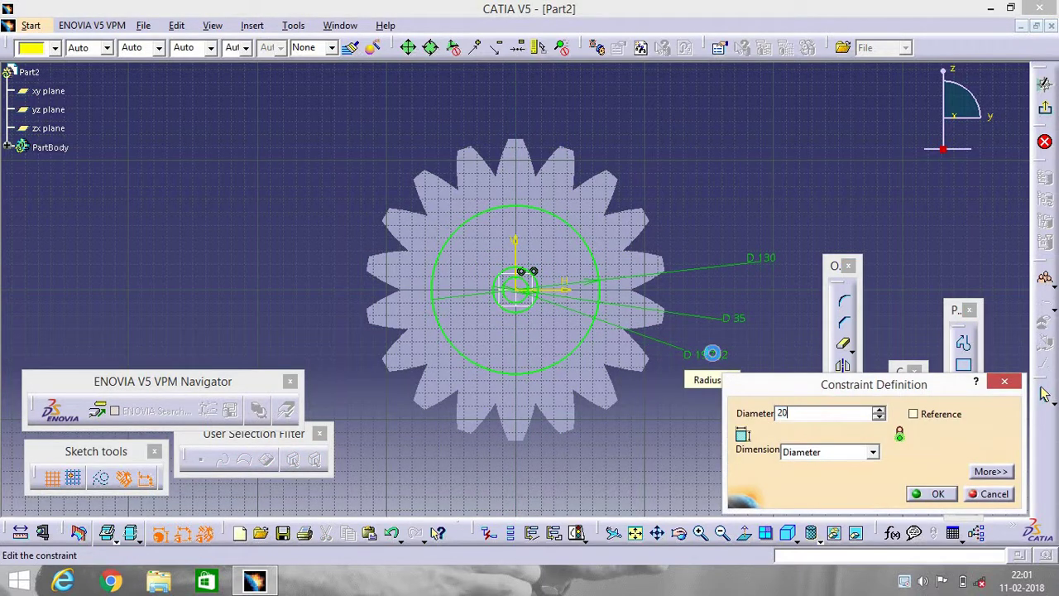
pyautogui.press('Return')
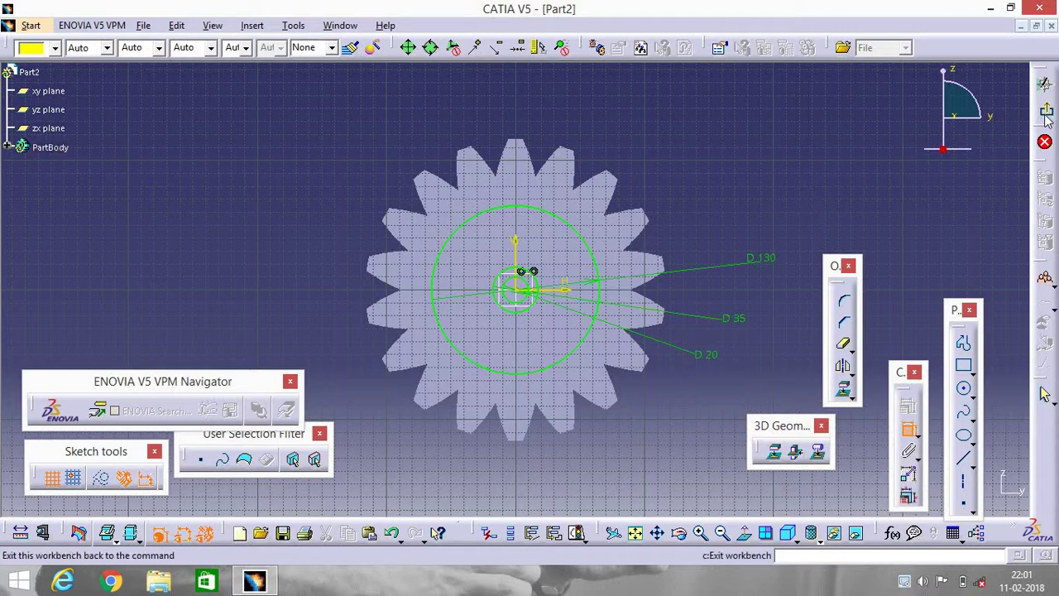
# Step: Pocket the hub sketch 20 mm deep and orbit to inspect the recessed face and bore
pyautogui.click(1046, 115)
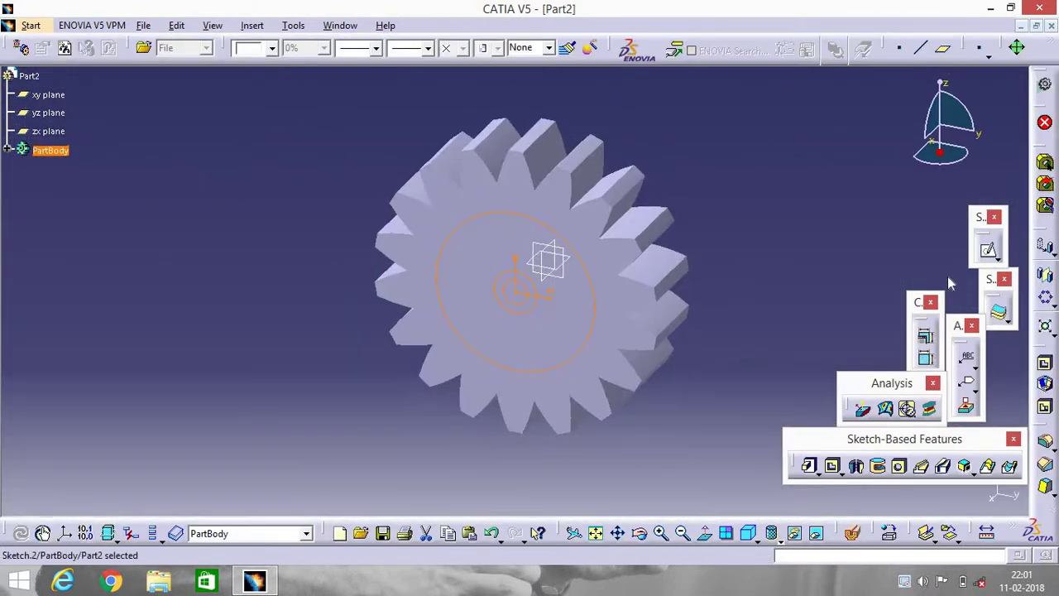
pyautogui.click(834, 467)
pyautogui.write('20')
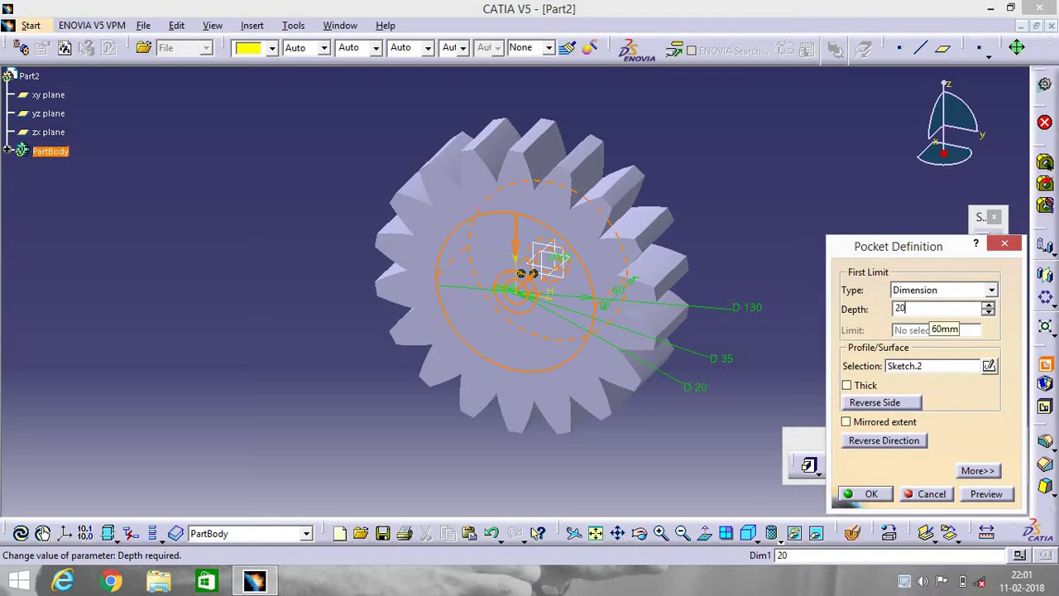
pyautogui.press('Return')
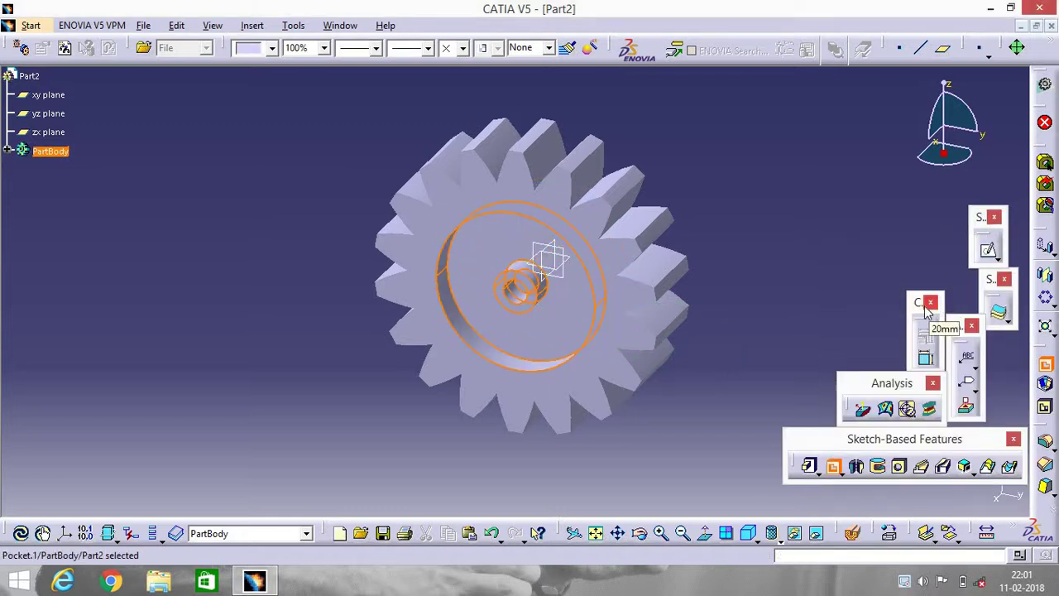
pyautogui.click(640, 532)
pyautogui.moveTo(659, 357)
pyautogui.mouseDown()
pyautogui.moveTo(674, 307)
pyautogui.moveTo(619, 114)
pyautogui.mouseUp()
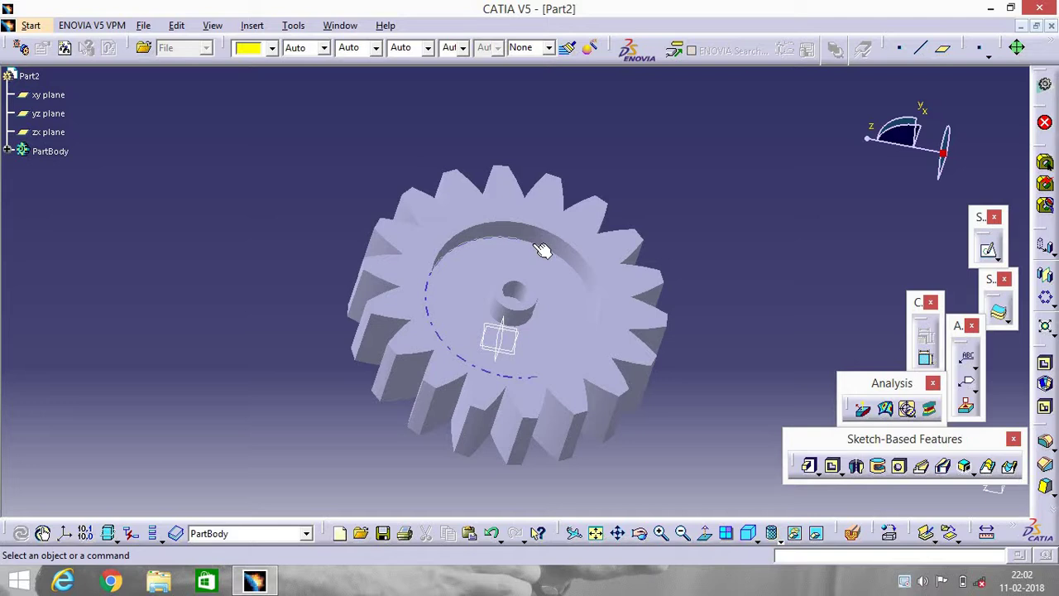
# Step: Edge-fillet the recess rim and hub edges at 6 mm radius, then turn the gear to view them
pyautogui.click(532, 244)
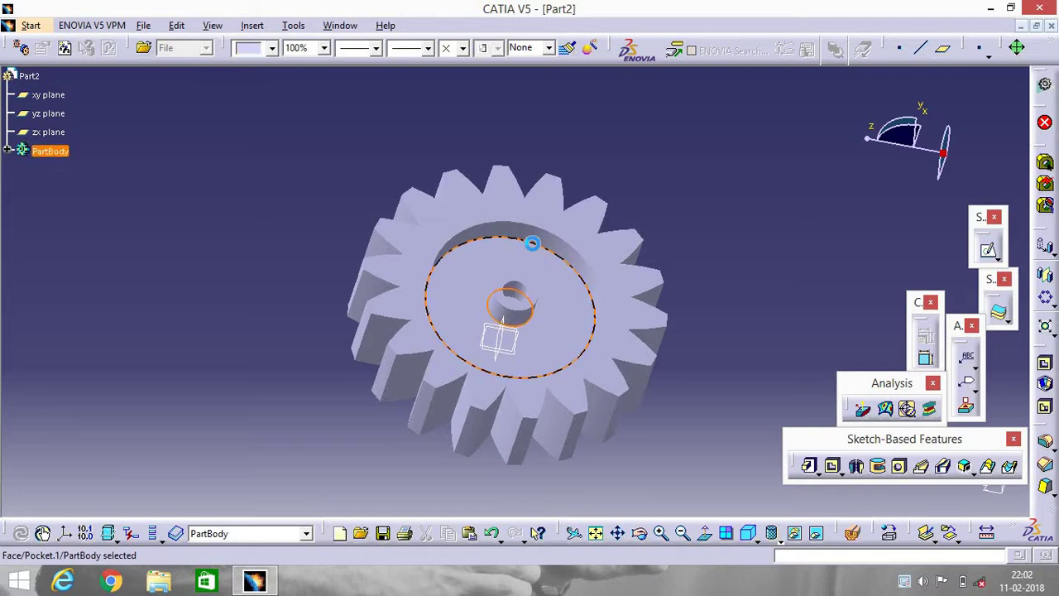
pyautogui.click(1045, 441)
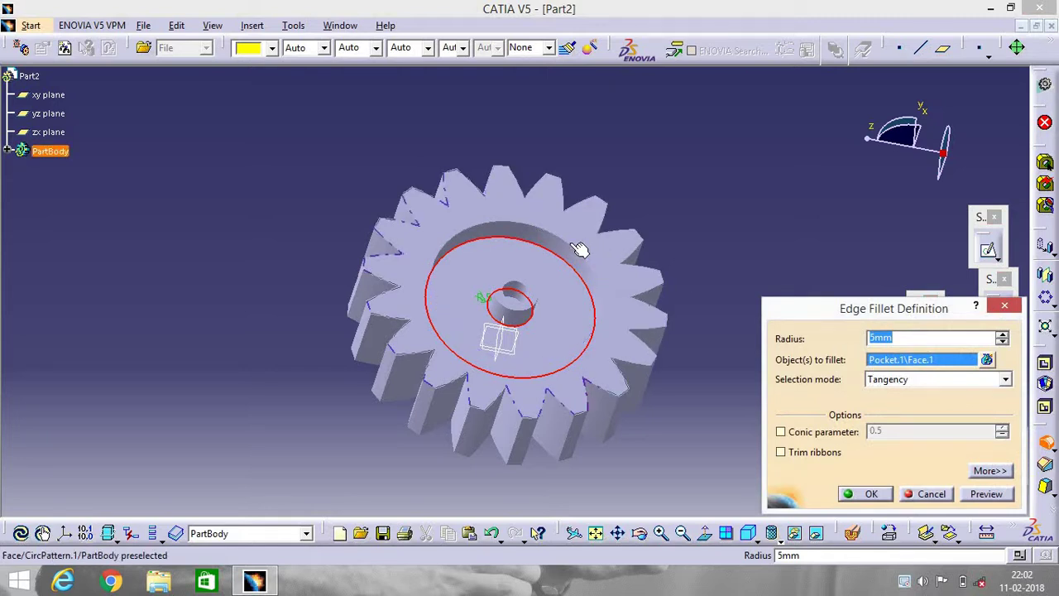
pyautogui.click(568, 240)
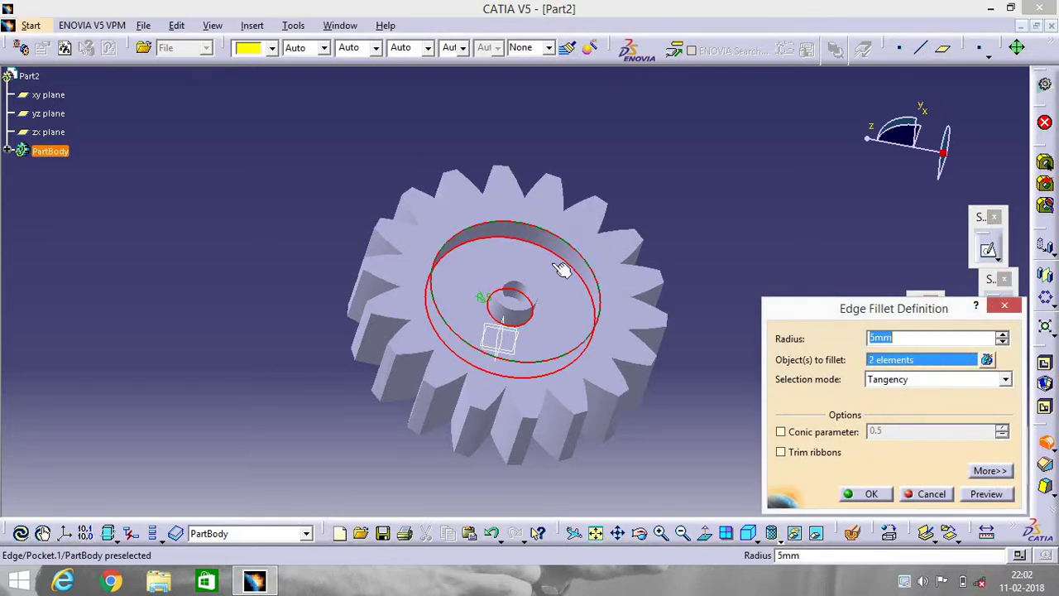
pyautogui.click(537, 303)
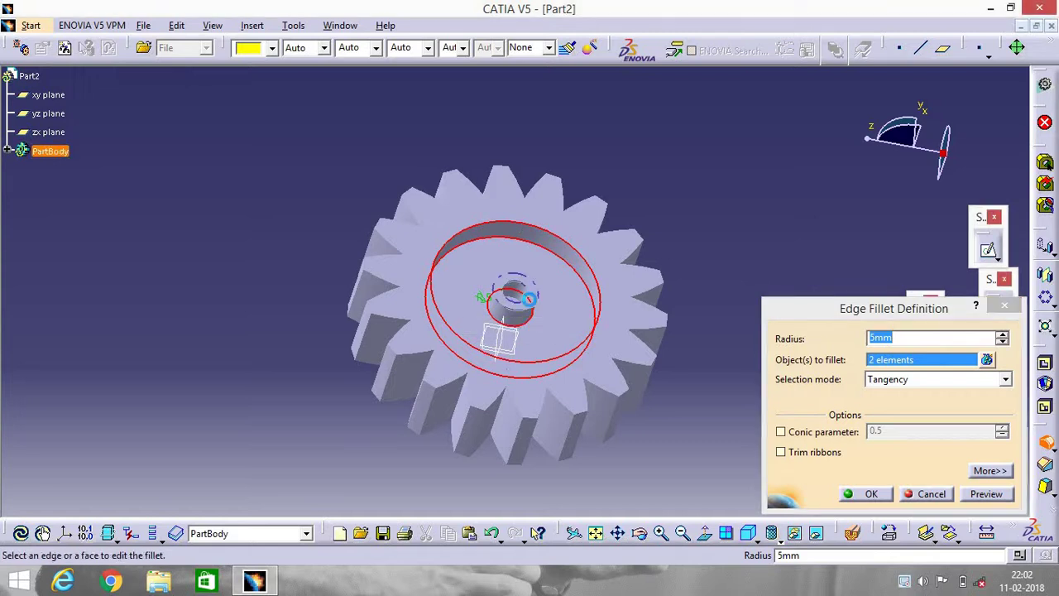
pyautogui.click(535, 321)
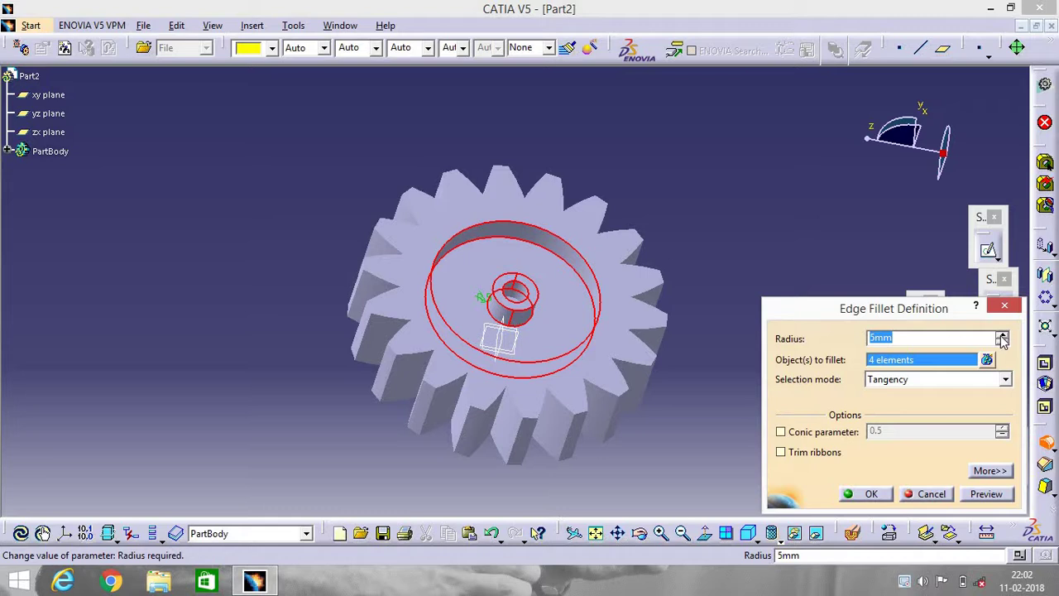
pyautogui.click(1001, 334)
pyautogui.click(870, 494)
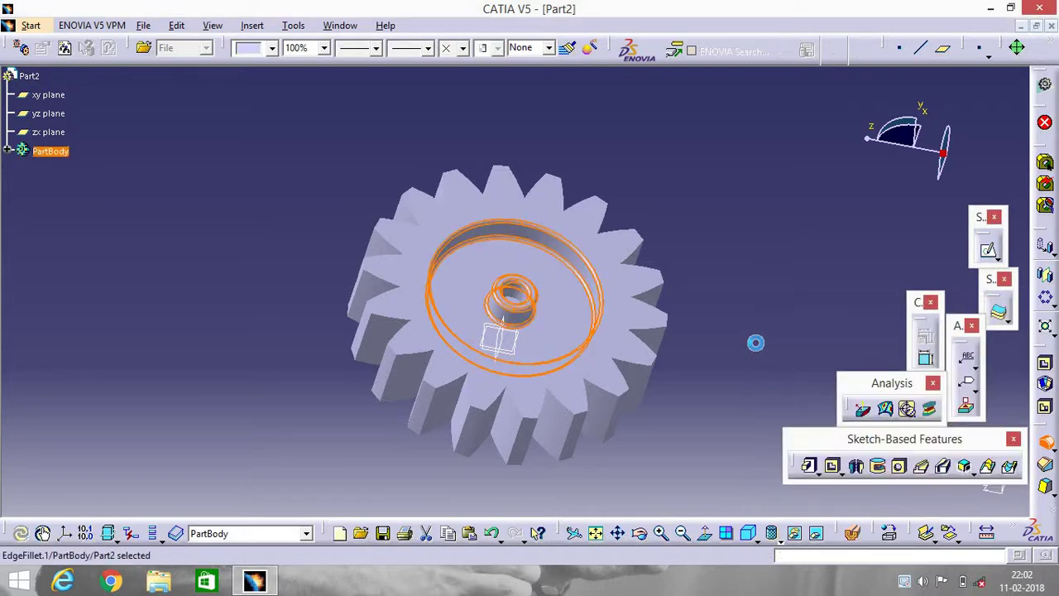
pyautogui.click(639, 533)
pyautogui.moveTo(612, 337)
pyautogui.mouseDown()
pyautogui.moveTo(565, 269)
pyautogui.moveTo(546, 285)
pyautogui.mouseUp()
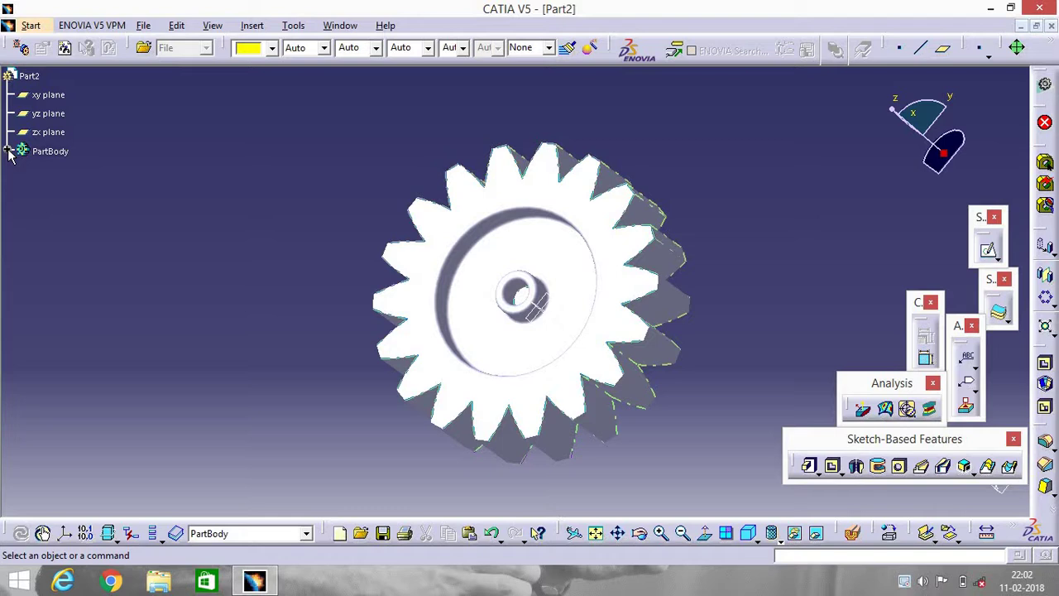
# Step: Apply Steel from the Metal tab of the material library to the PartBody
pyautogui.click(51, 154)
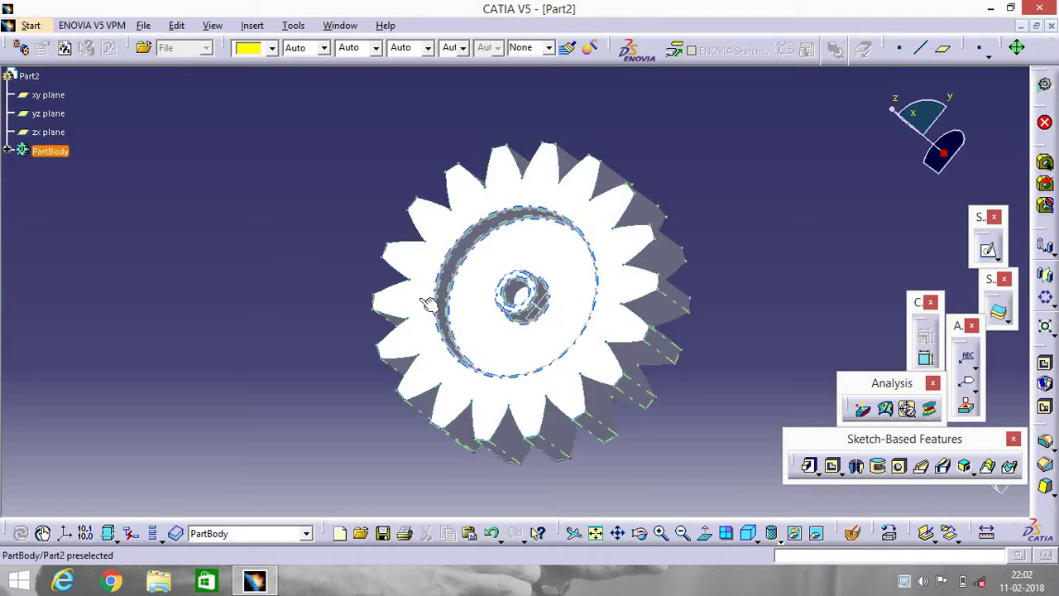
pyautogui.click(890, 534)
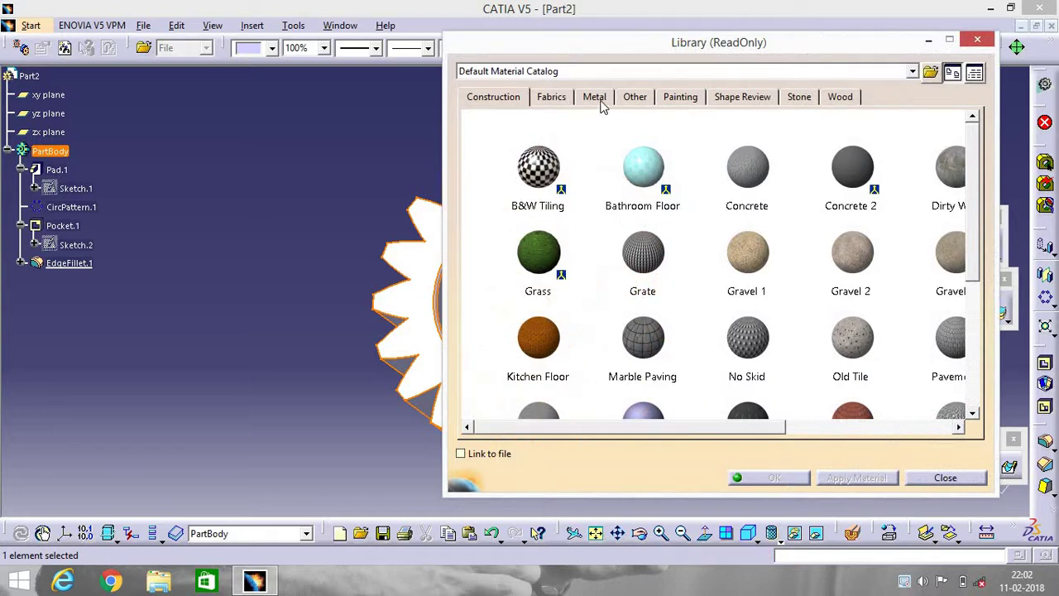
pyautogui.click(594, 97)
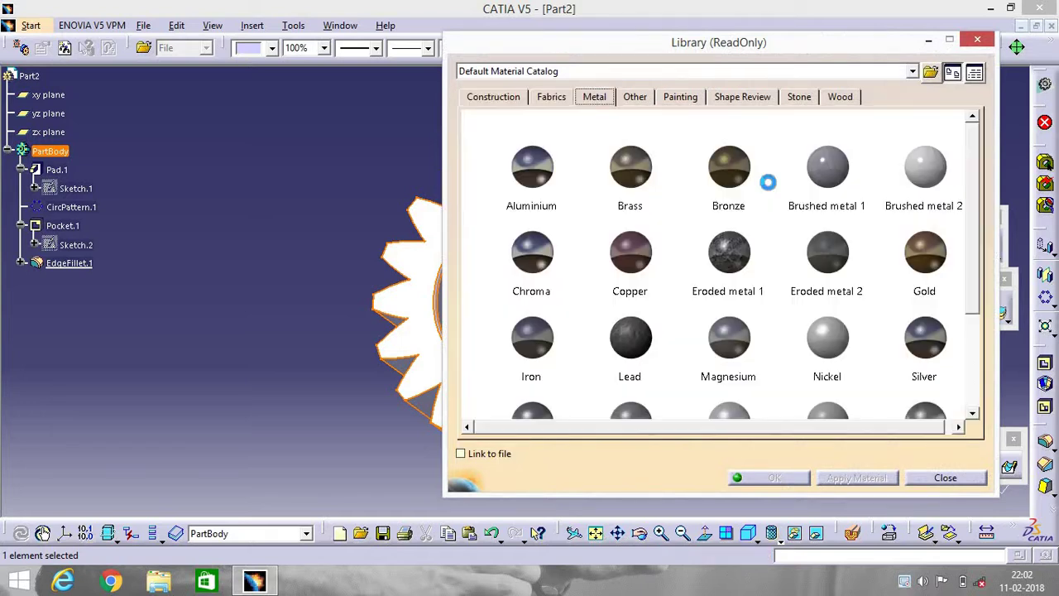
pyautogui.scroll(-2, 563, 331)
pyautogui.click(536, 312)
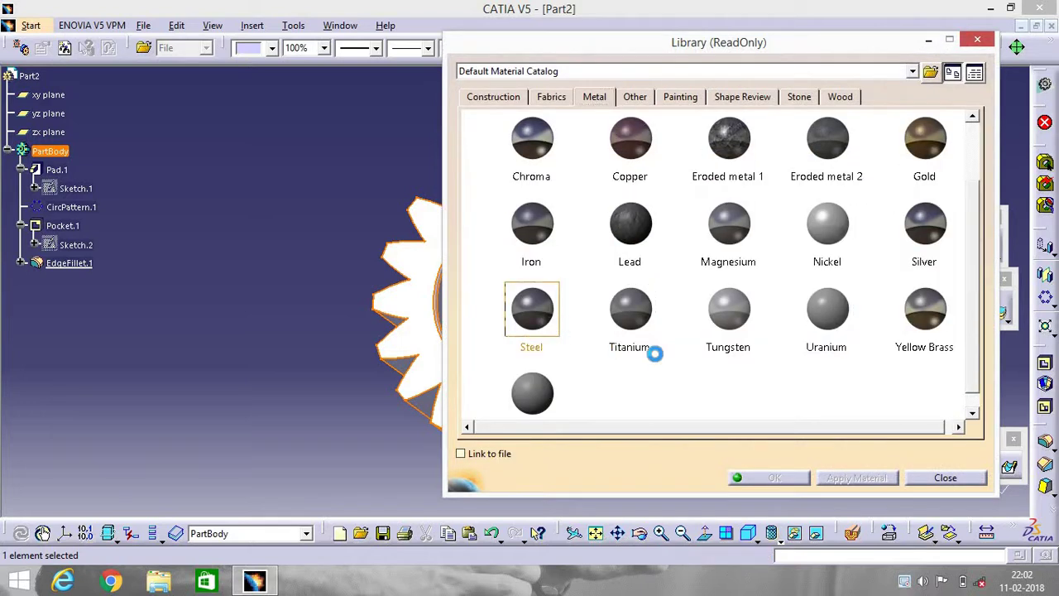
pyautogui.click(861, 477)
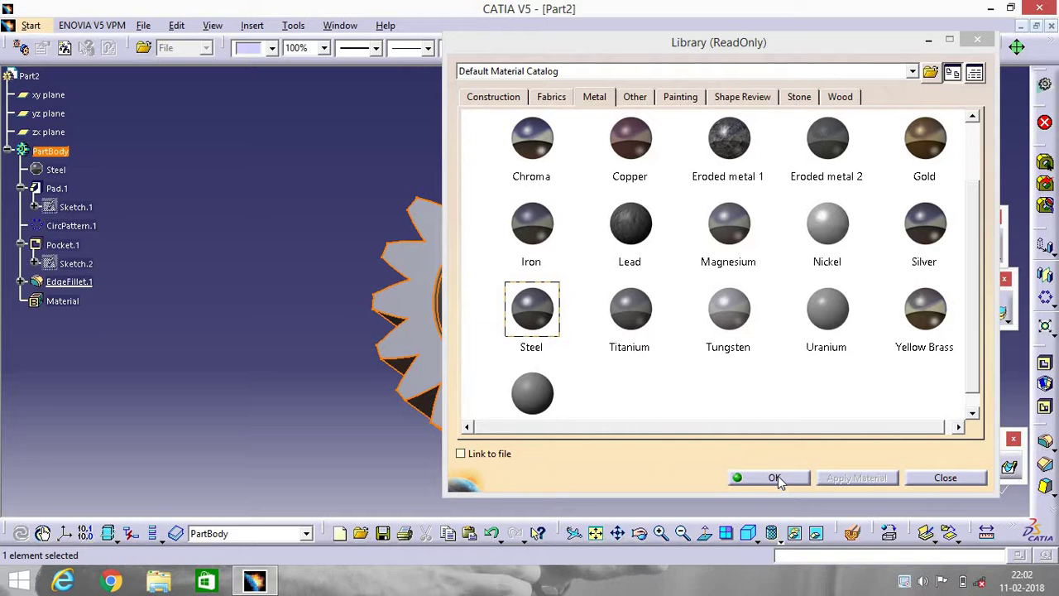
pyautogui.click(765, 477)
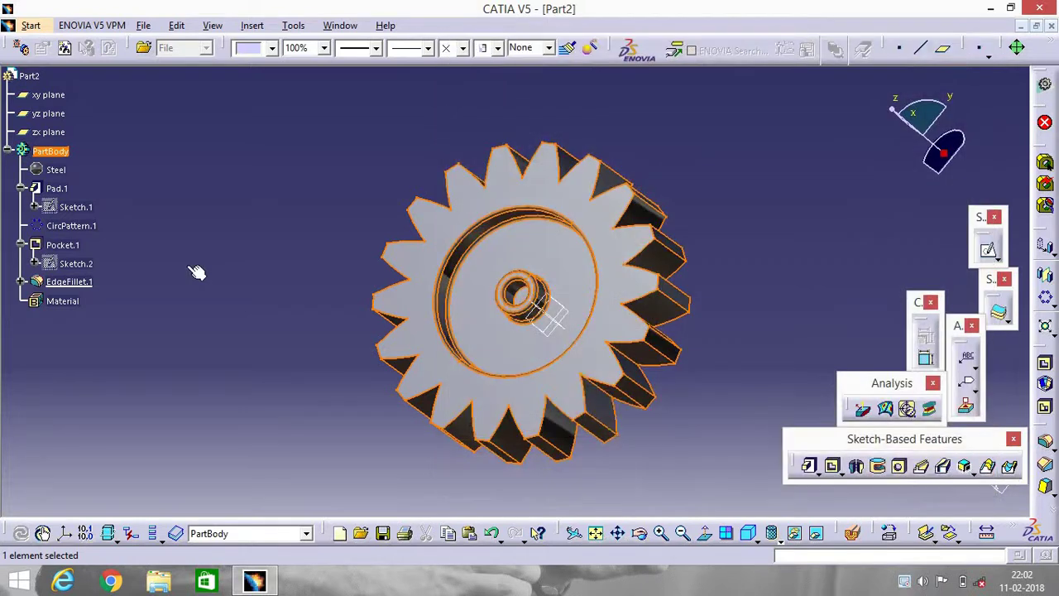
pyautogui.rightClick(42, 166)
# Step: In Steel's Properties, set rendering ambient 0.77, diffuse 0.87, roughness 0.93, reflectivity 0.71
pyautogui.click(95, 232)
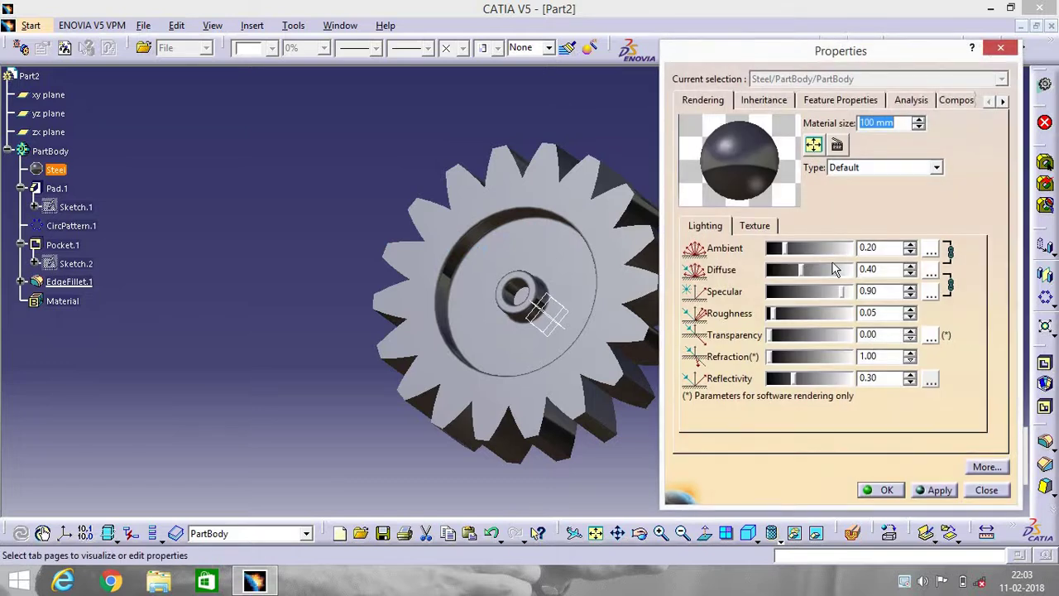
pyautogui.click(822, 249)
pyautogui.moveTo(819, 248)
pyautogui.mouseDown()
pyautogui.moveTo(833, 248)
pyautogui.moveTo(840, 270)
pyautogui.mouseUp()
pyautogui.click(844, 313)
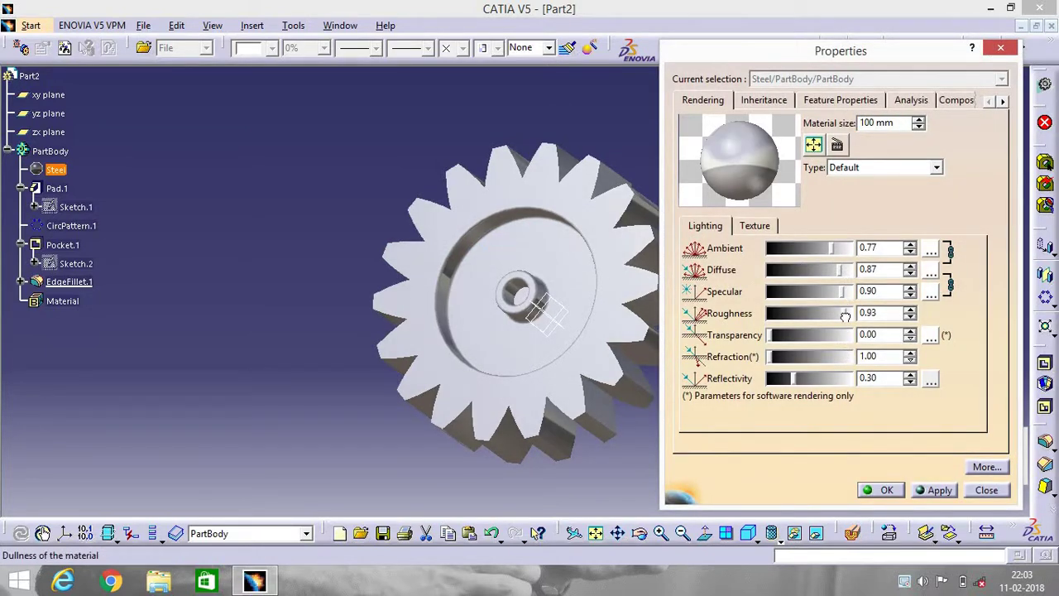
pyautogui.click(825, 380)
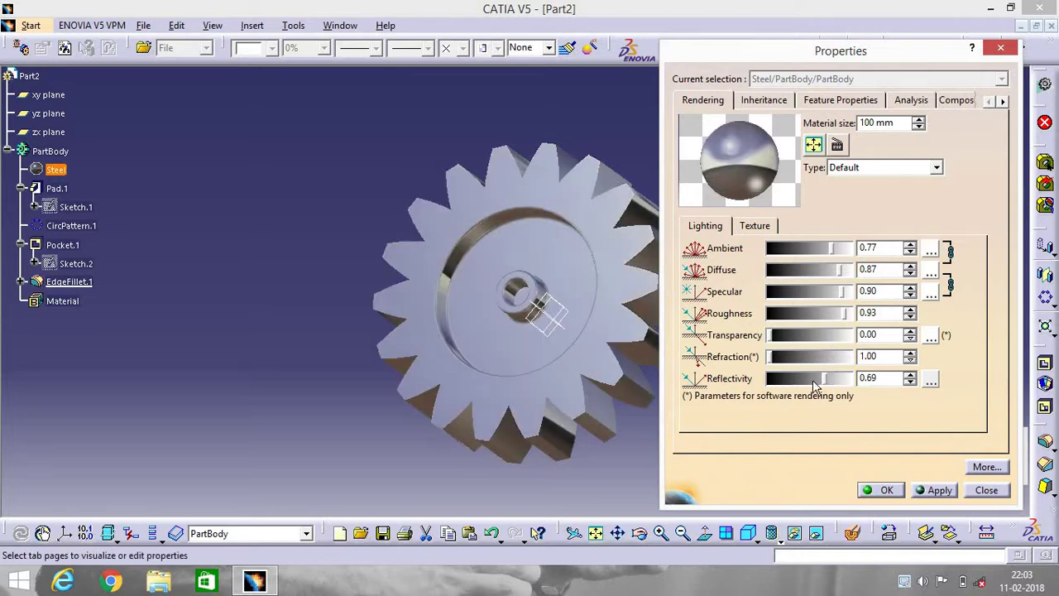
pyautogui.moveTo(812, 380); pyautogui.dragTo(834, 386)
pyautogui.click(882, 490)
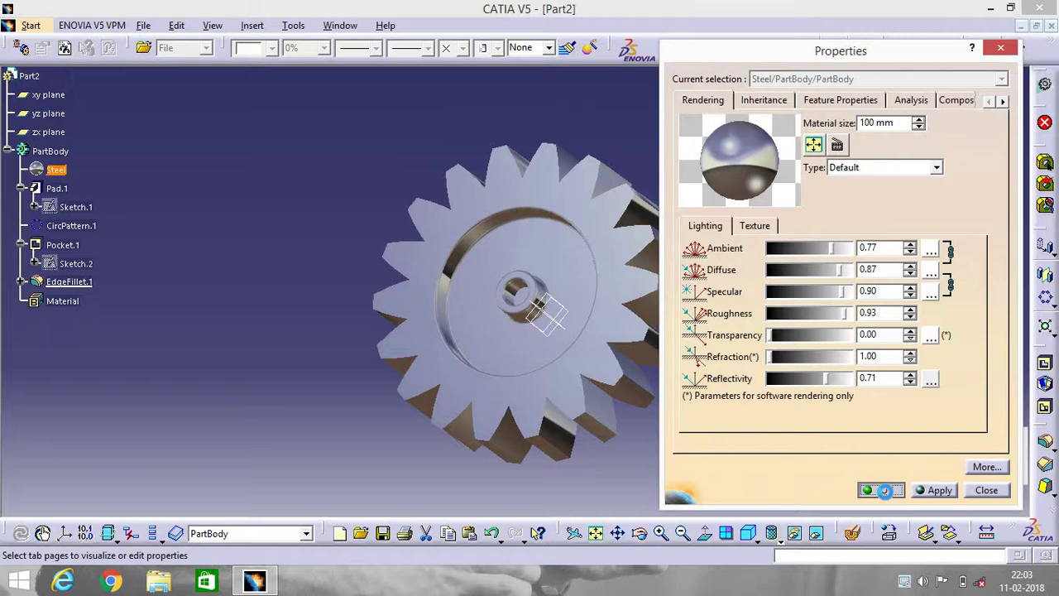